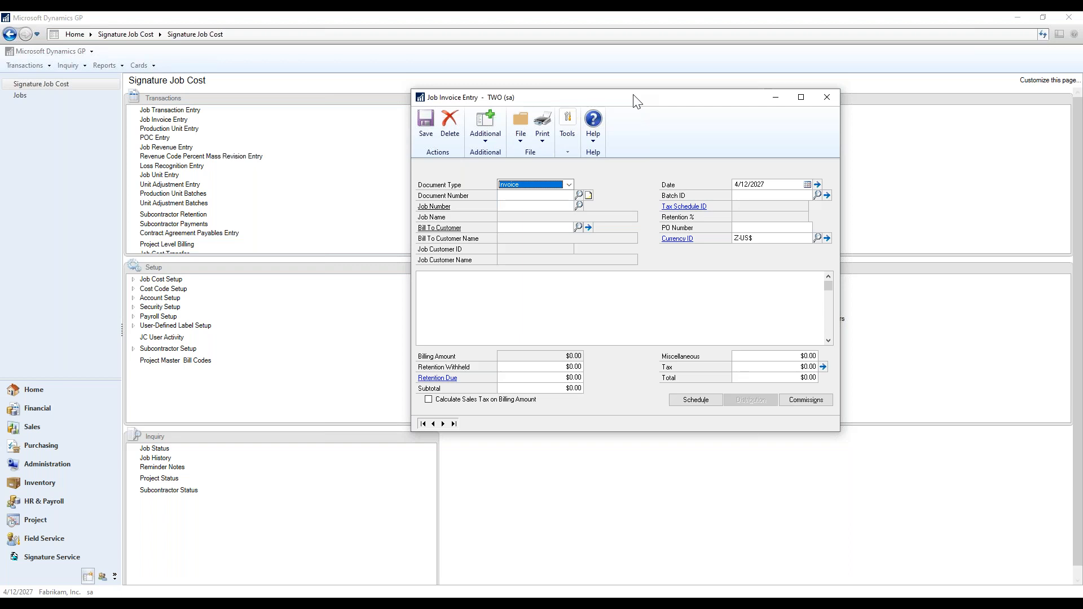
Pick invoice JC10033 from Invoice Lookup to load job 1005's $3,100.00 invoice, then show its extra actions.
click(578, 195)
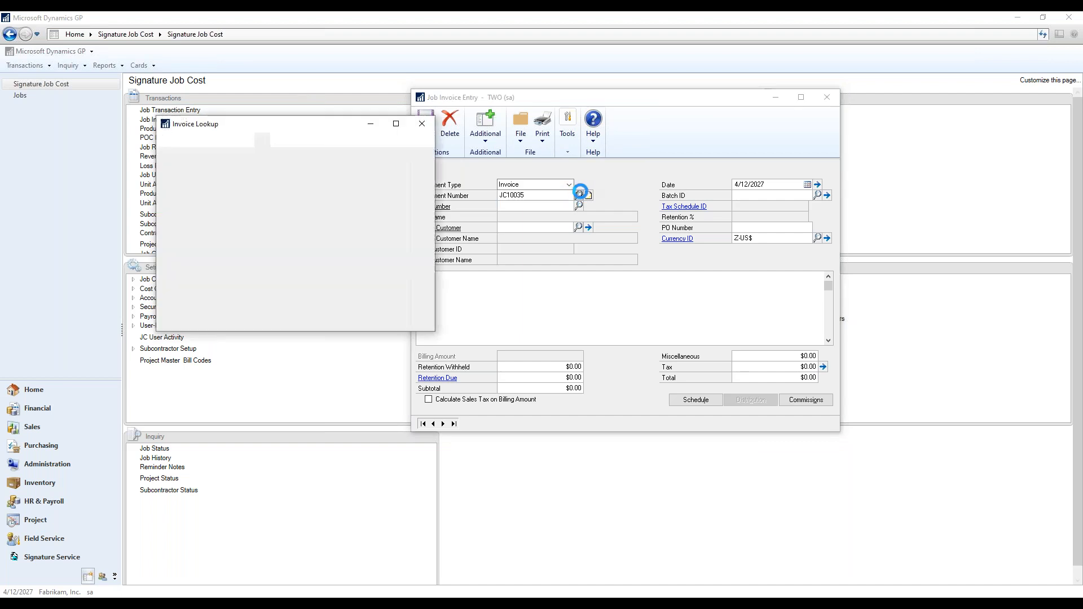
double_click(240, 232)
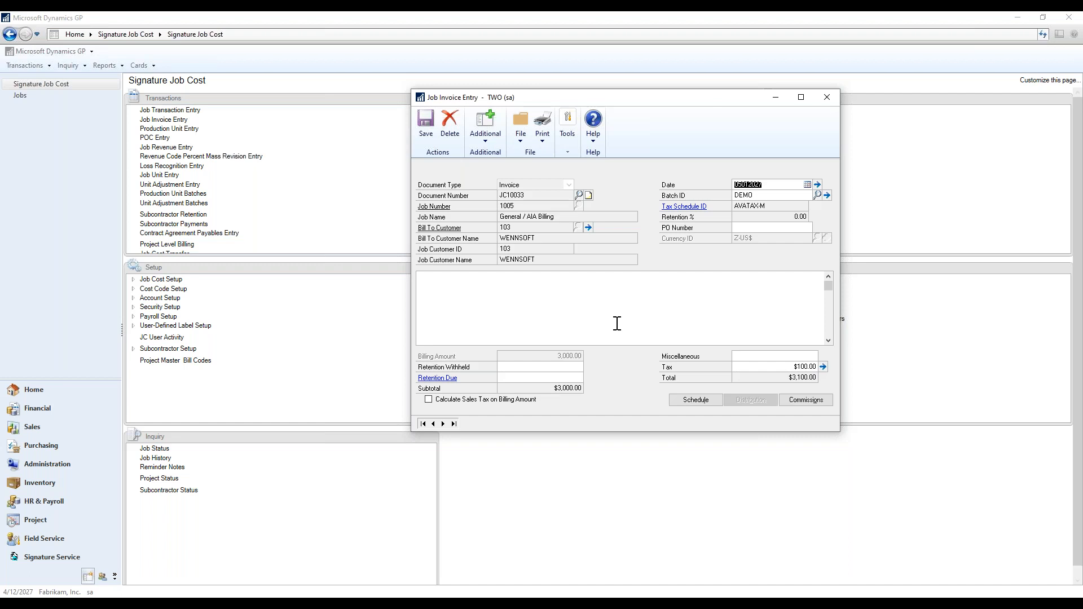
click(482, 140)
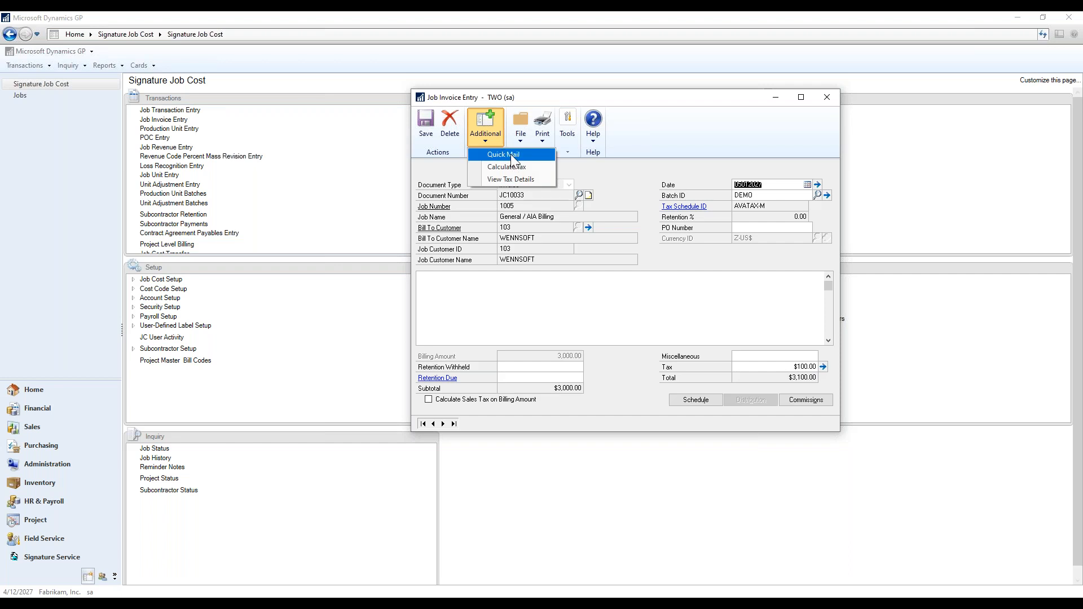
Start a QuickMail email for invoice JC10033 and move it aside to reveal the invoice fields.
click(510, 155)
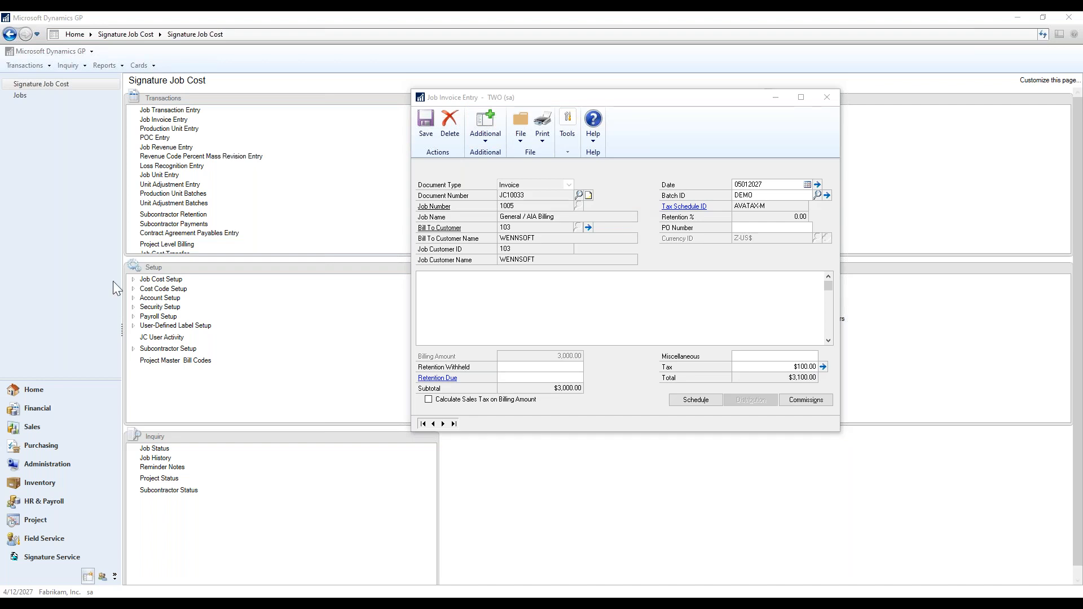
drag(224, 148, 311, 165)
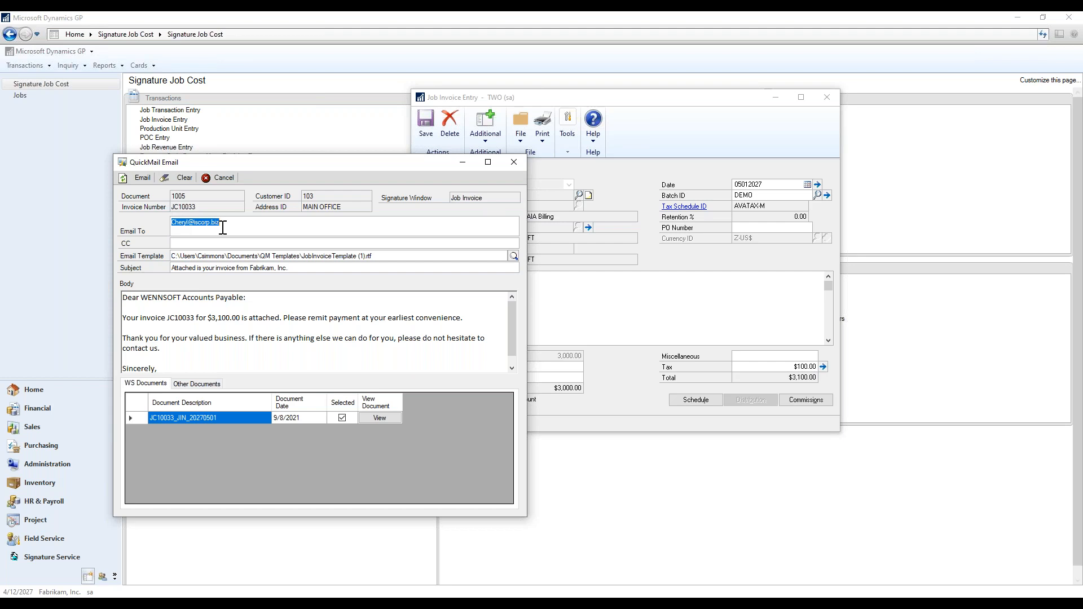
drag(295, 164, 228, 168)
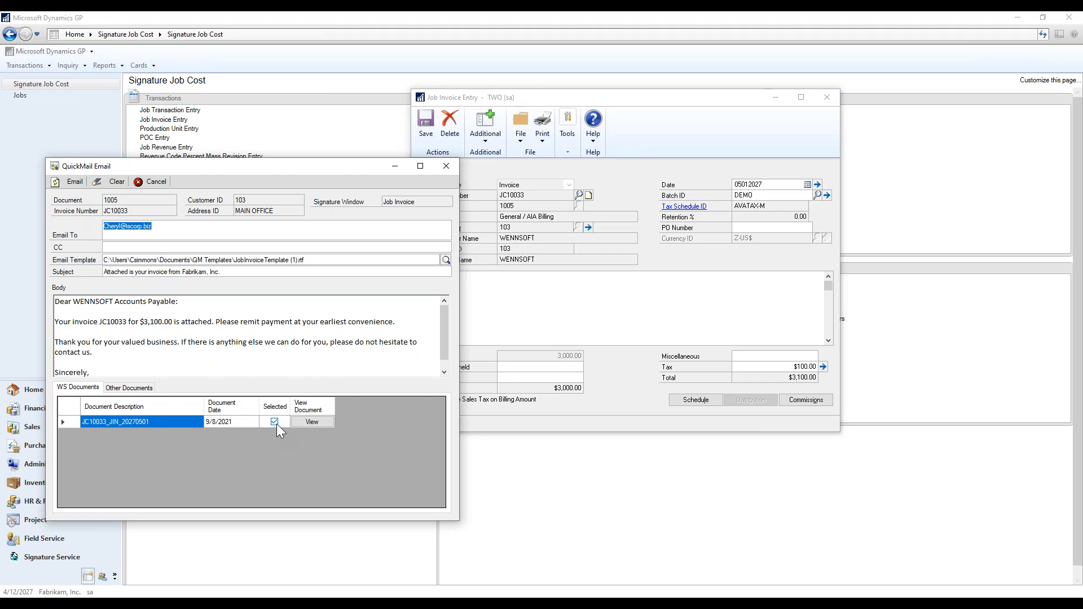
click(319, 426)
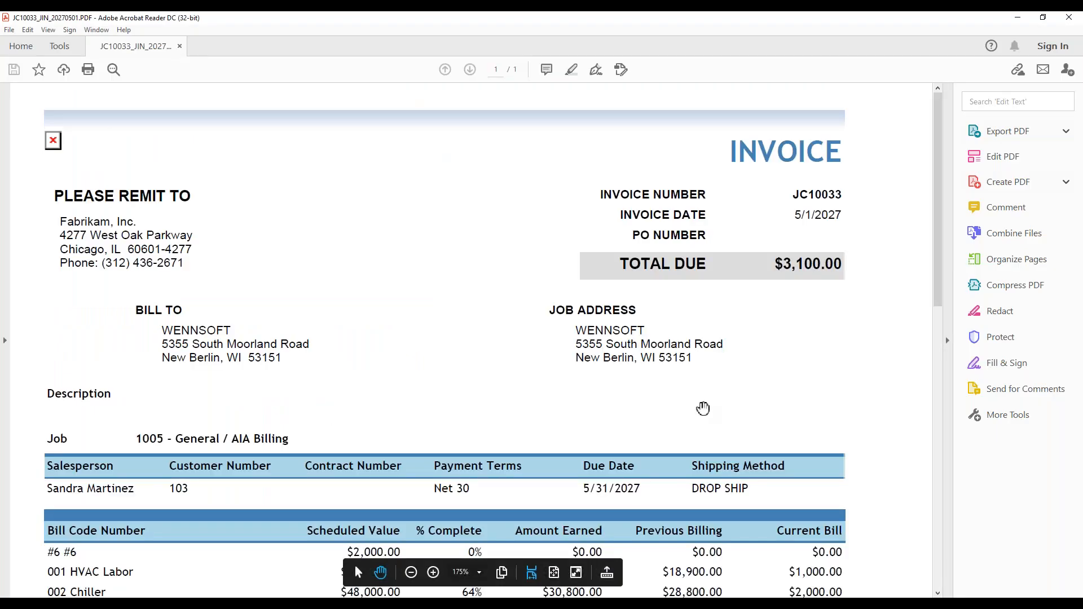
scroll(852, 411, down, 5)
scroll(859, 424, down, 10)
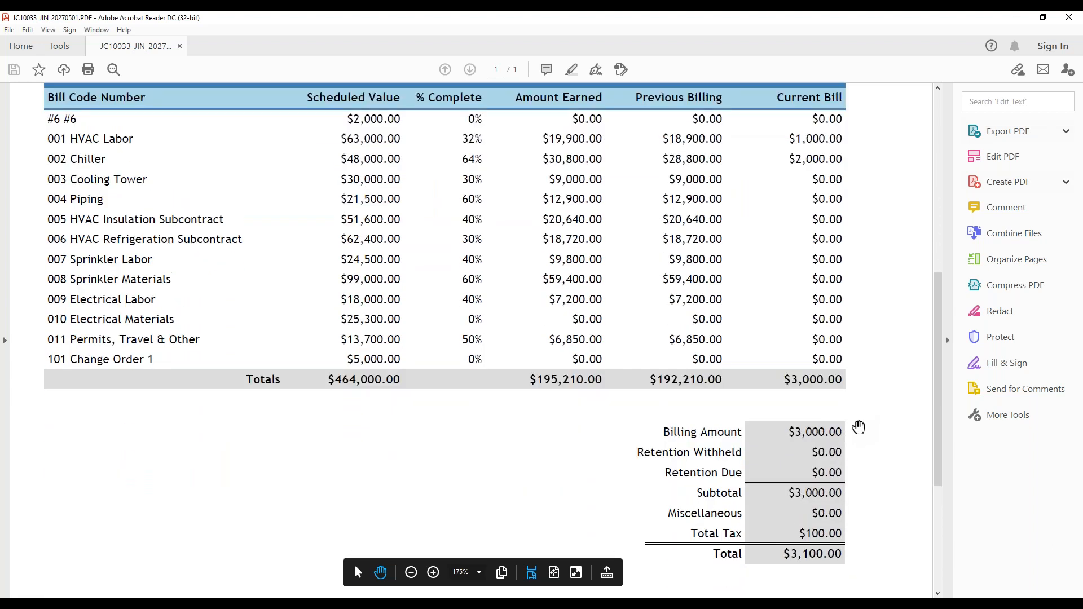
scroll(859, 427, up, 15)
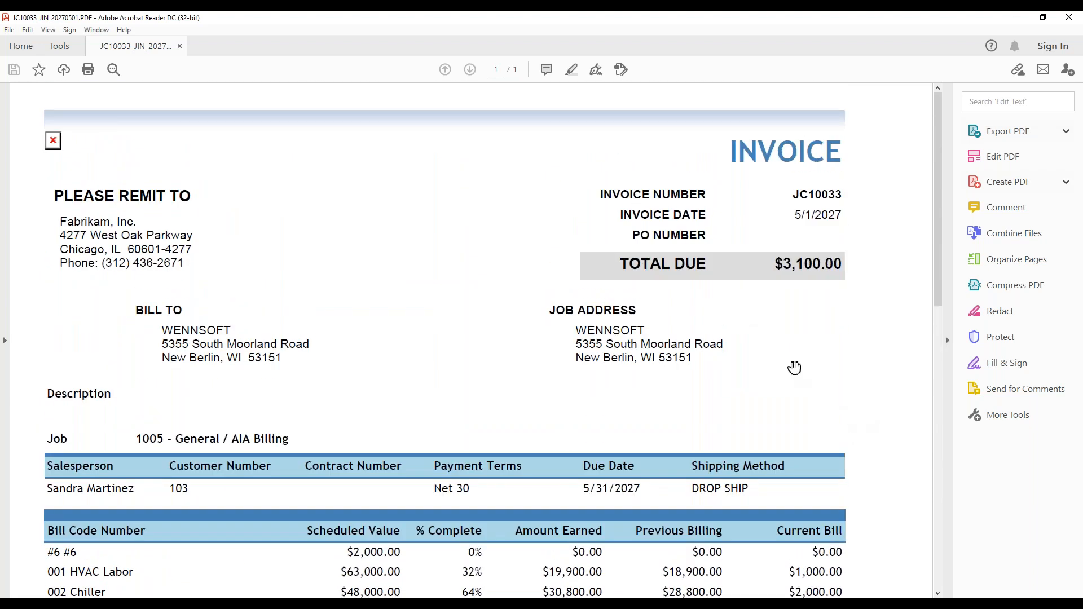
click(1069, 18)
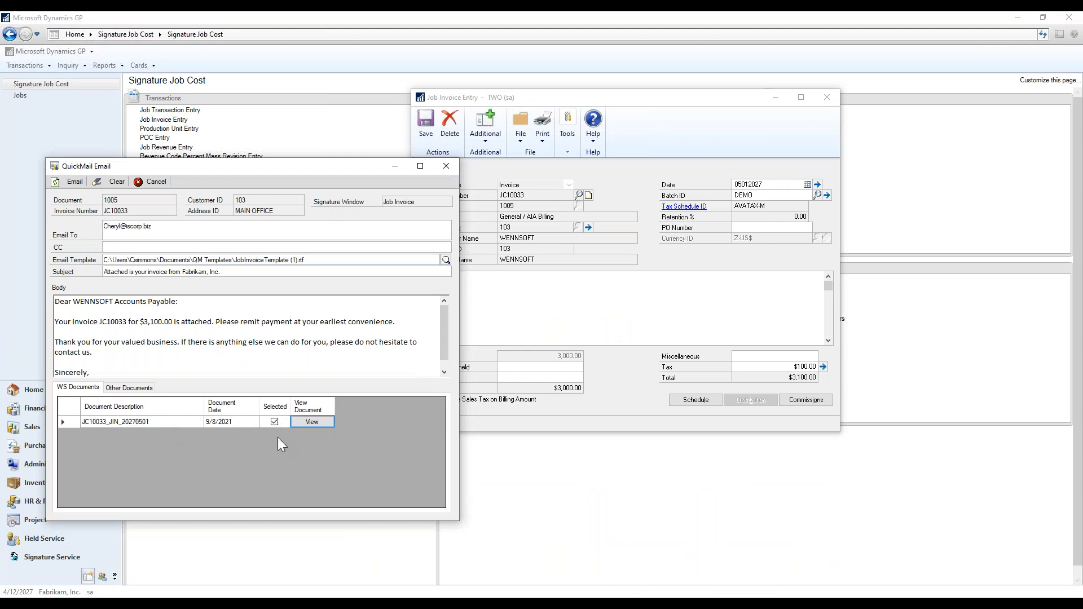
click(124, 388)
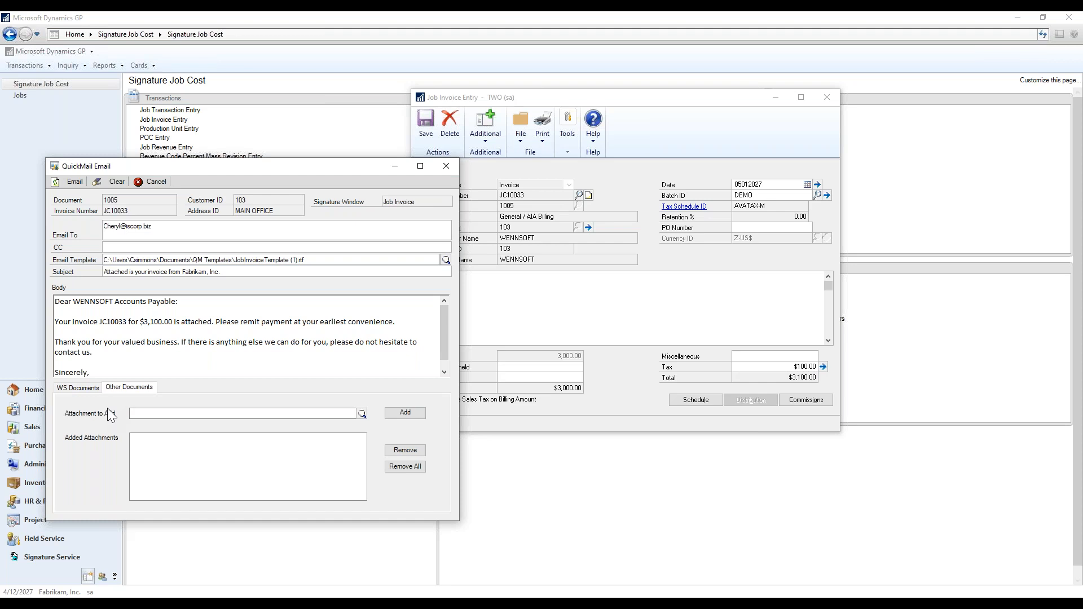
click(193, 412)
click(76, 388)
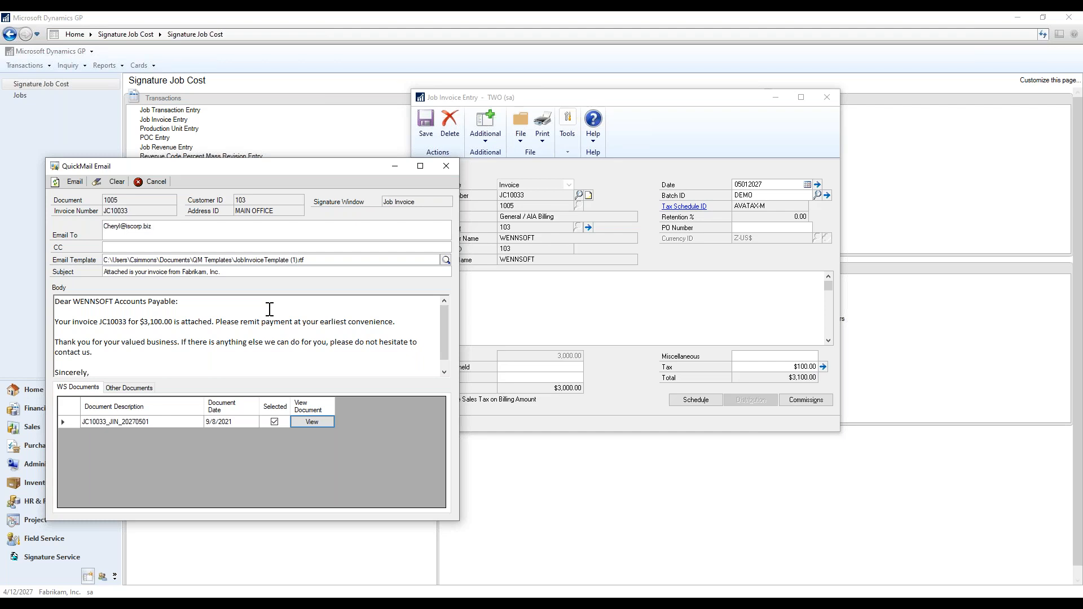
Add a second recipient address to Email To, then close the QuickMail email.
click(73, 181)
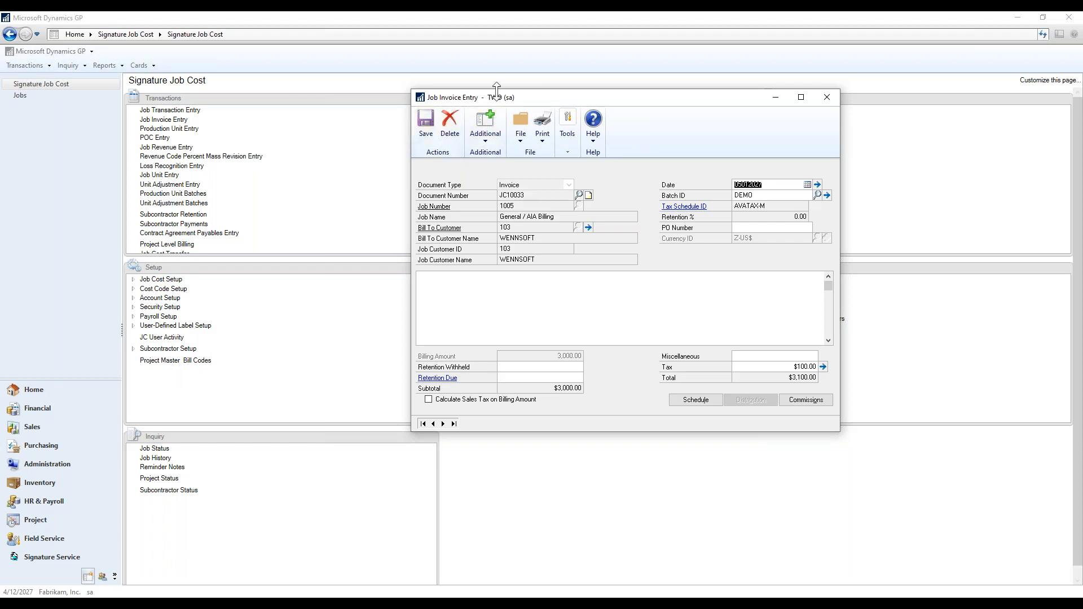
Move Job Invoice Entry aside, check its extra actions, then close the invoice window.
drag(550, 103, 716, 112)
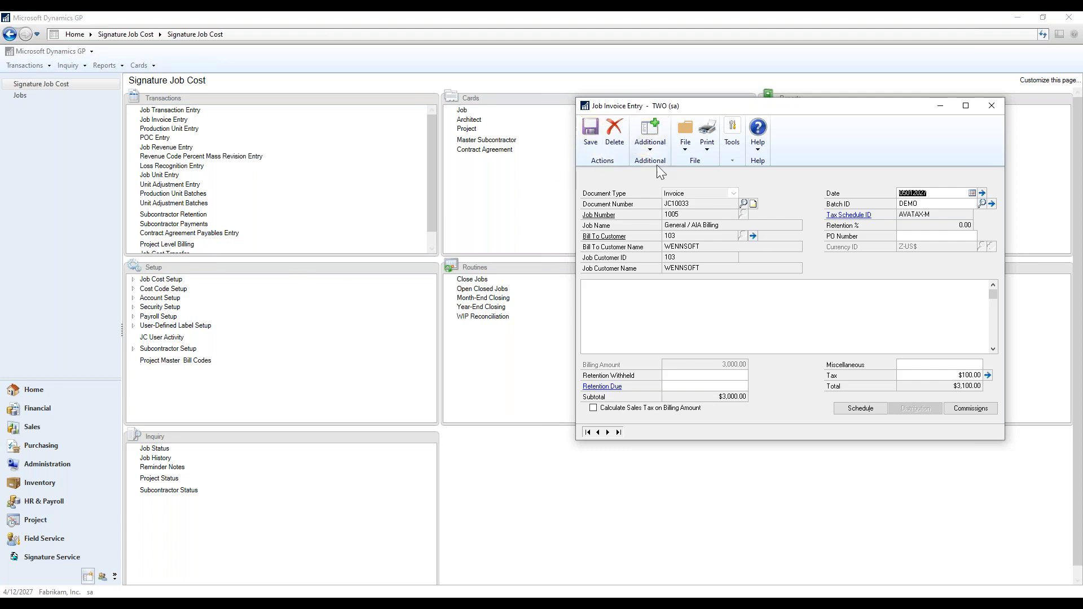
click(652, 141)
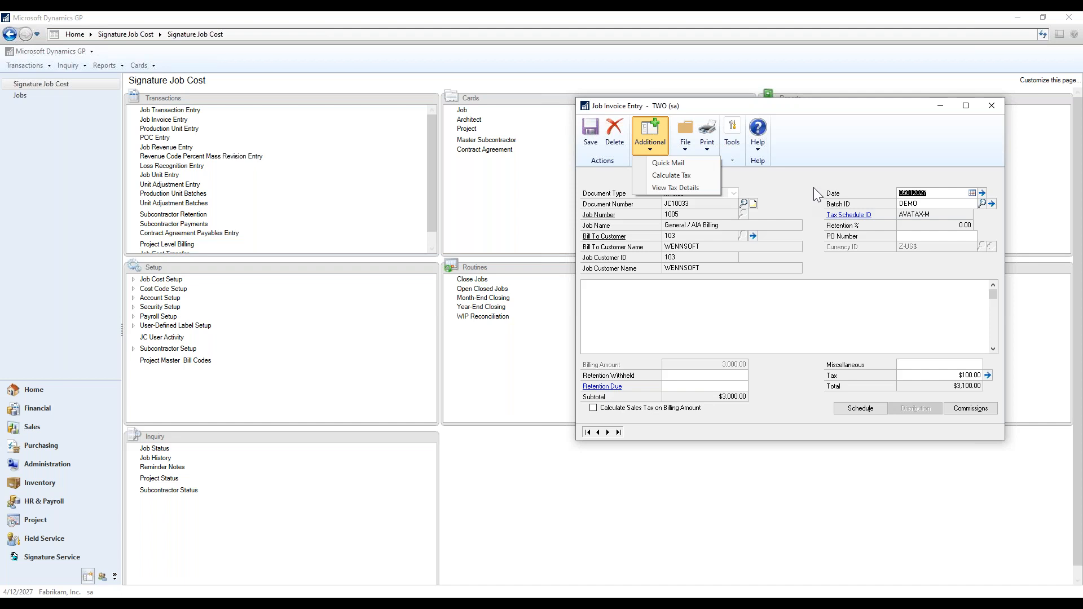
click(901, 115)
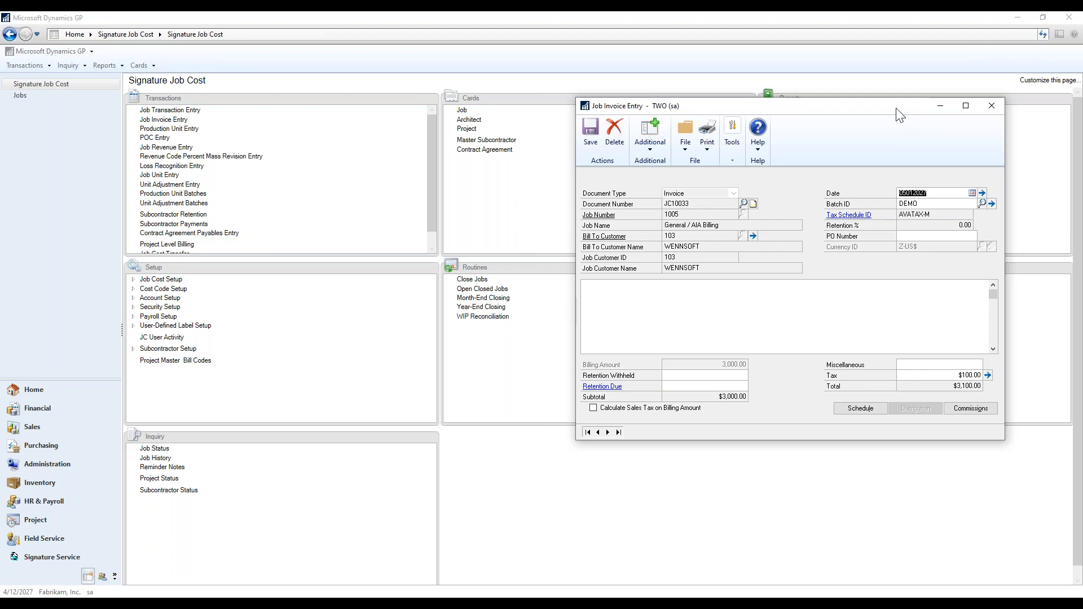
click(992, 110)
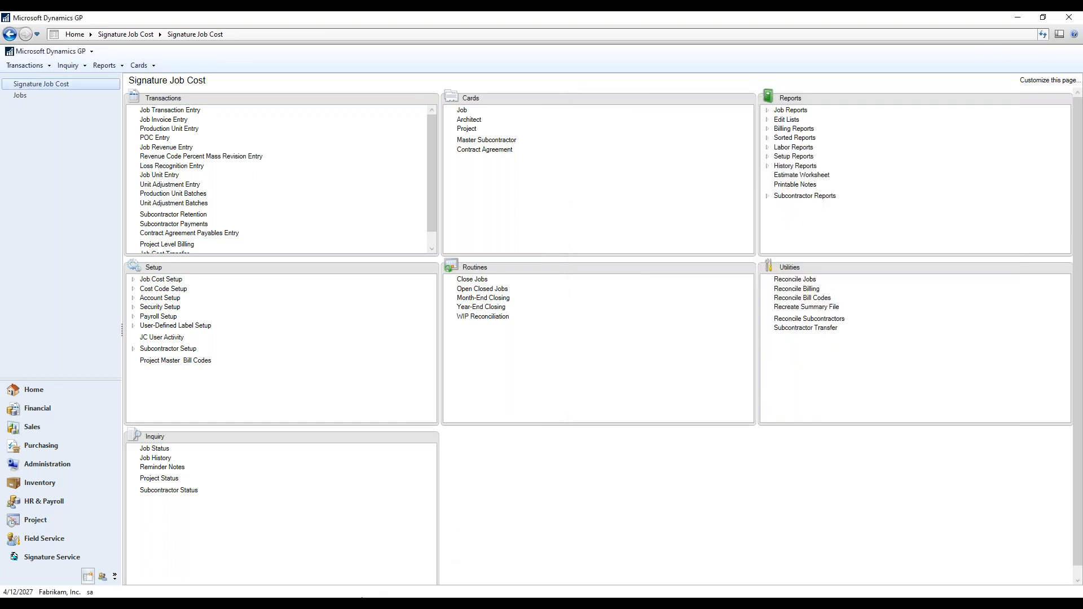
Bring the Service Manager and Service Call windows forward from the taskbar previews.
click(180, 603)
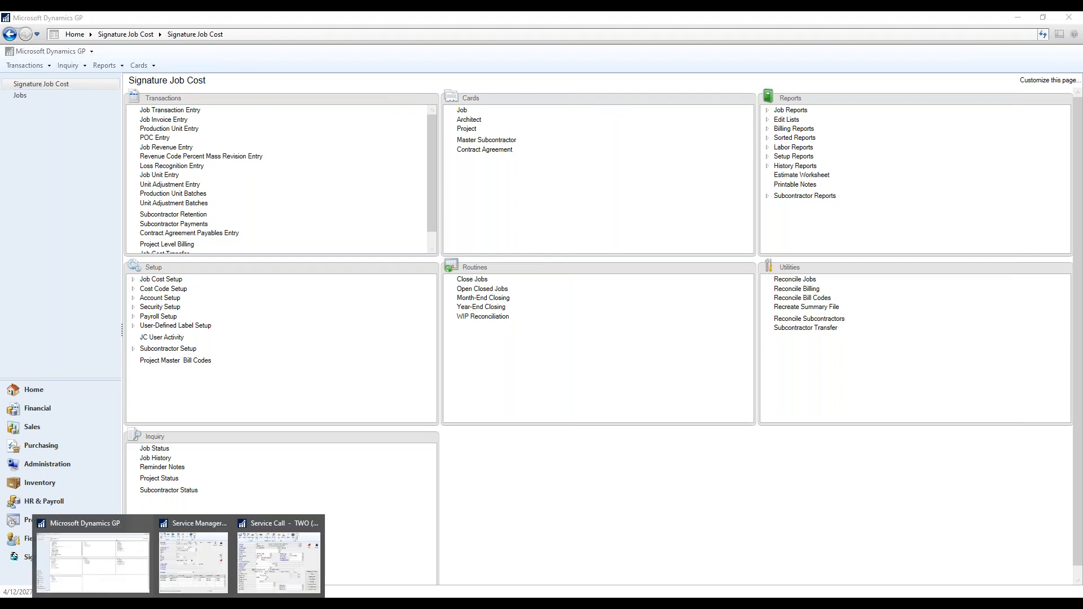
click(198, 567)
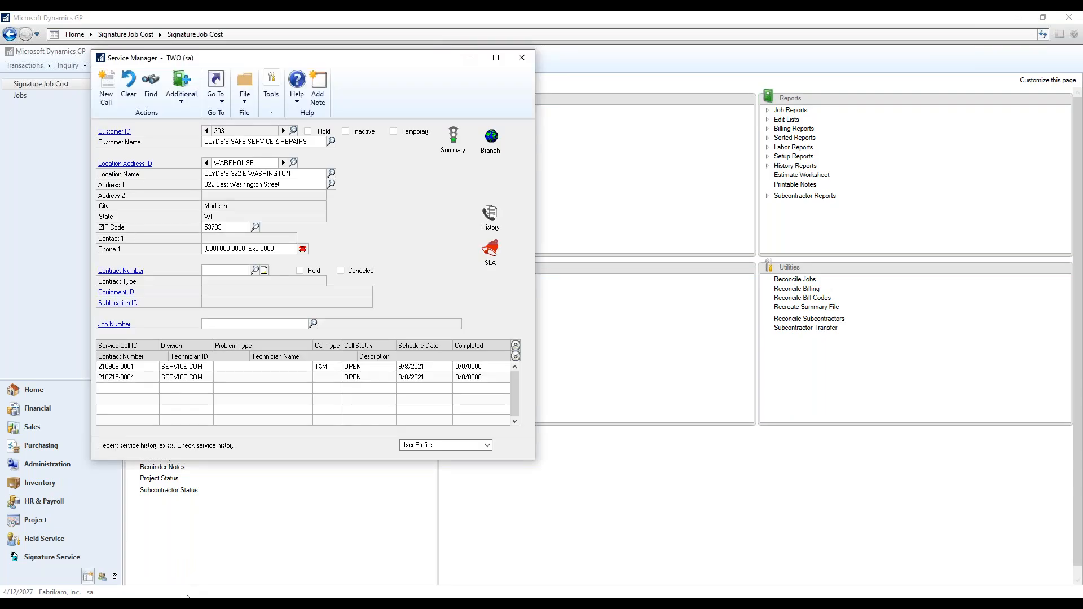
click(186, 598)
click(259, 564)
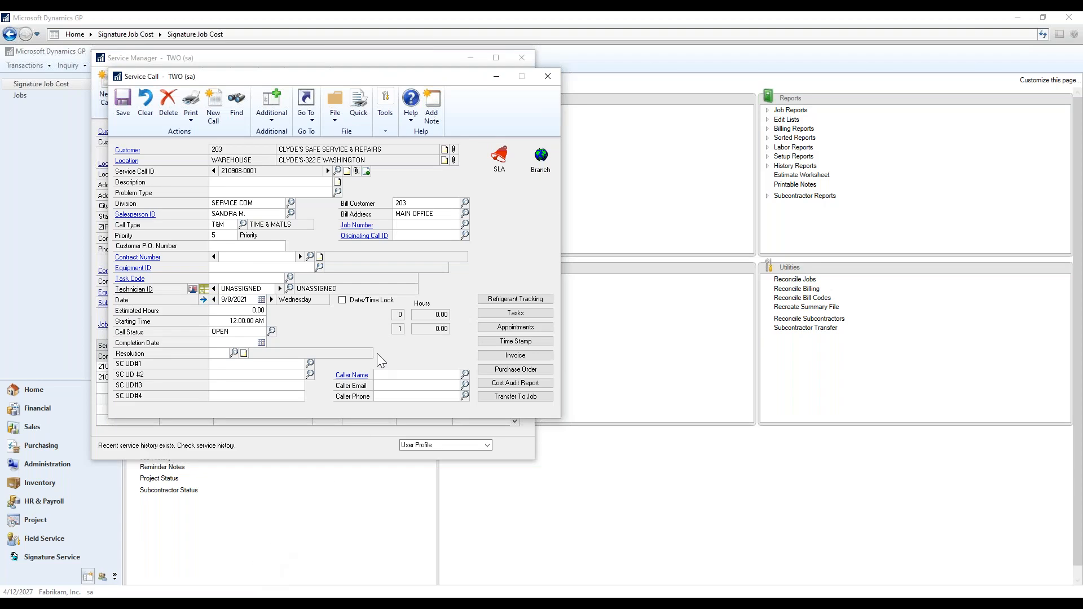
drag(329, 76, 678, 80)
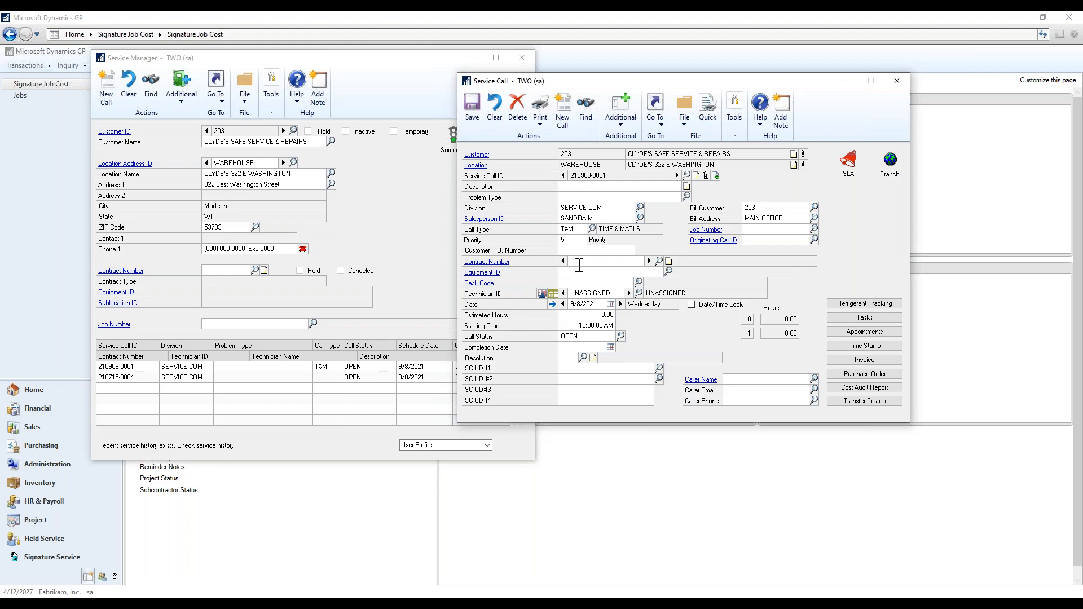
click(839, 362)
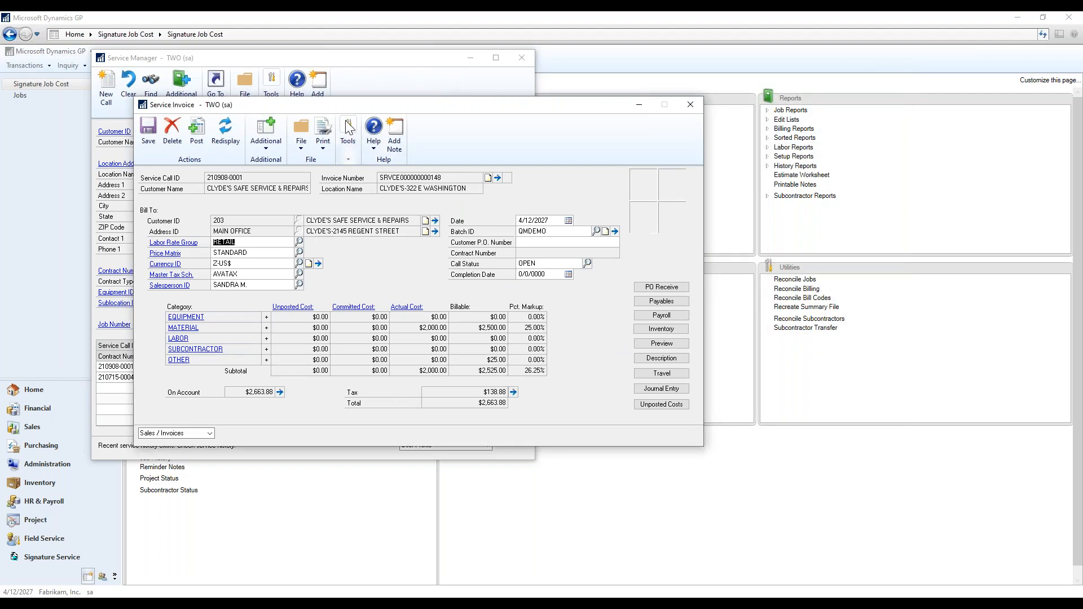
drag(339, 104, 571, 151)
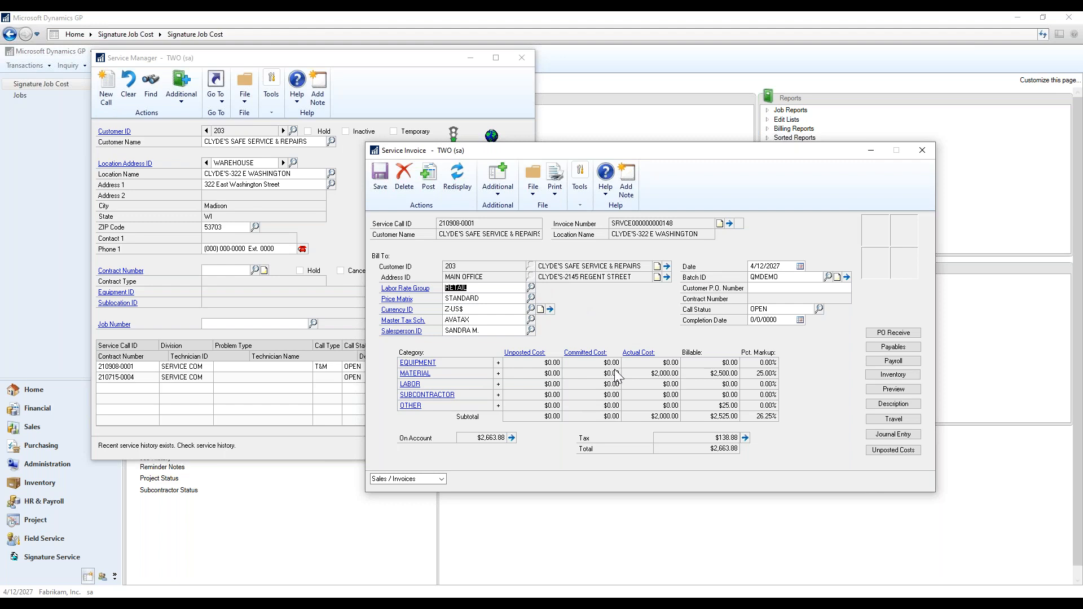
click(499, 186)
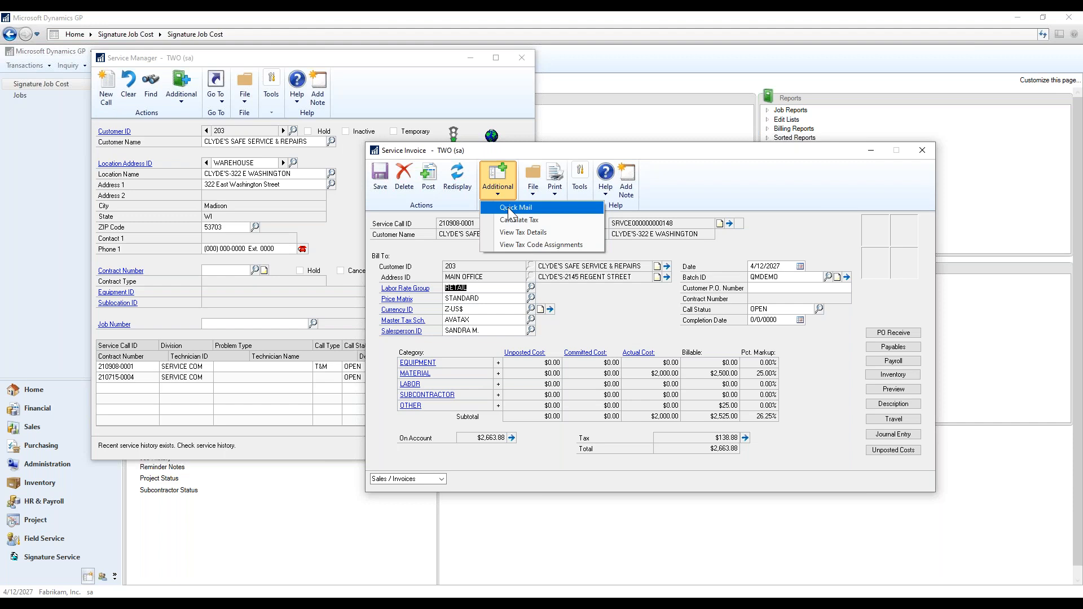
click(510, 208)
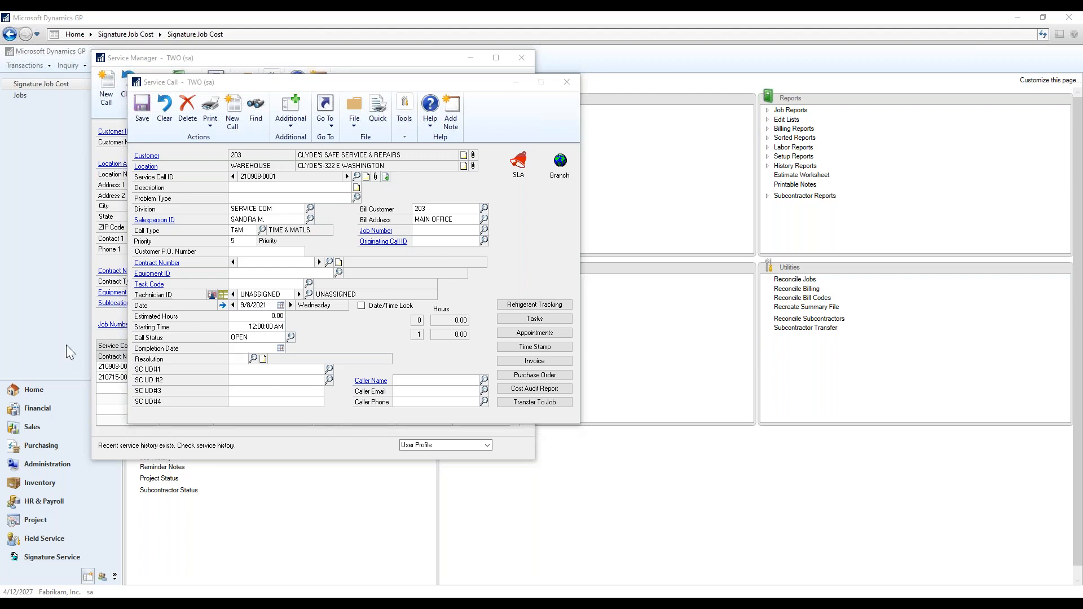
drag(215, 140, 760, 59)
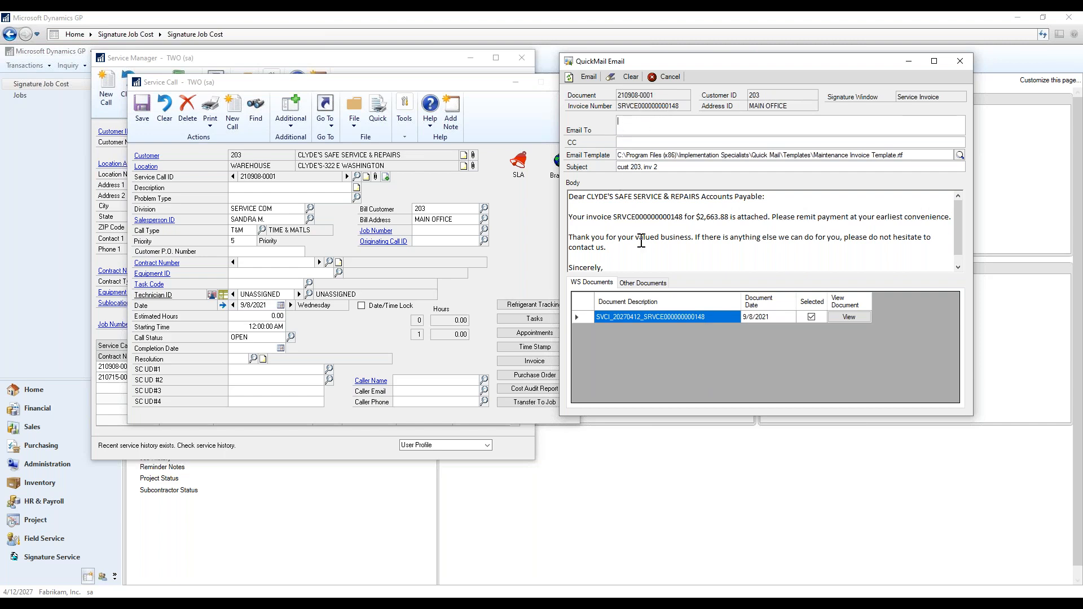
Enter the customer contact's e-mail address in the QuickMail Email To field.
drag(747, 60, 804, 117)
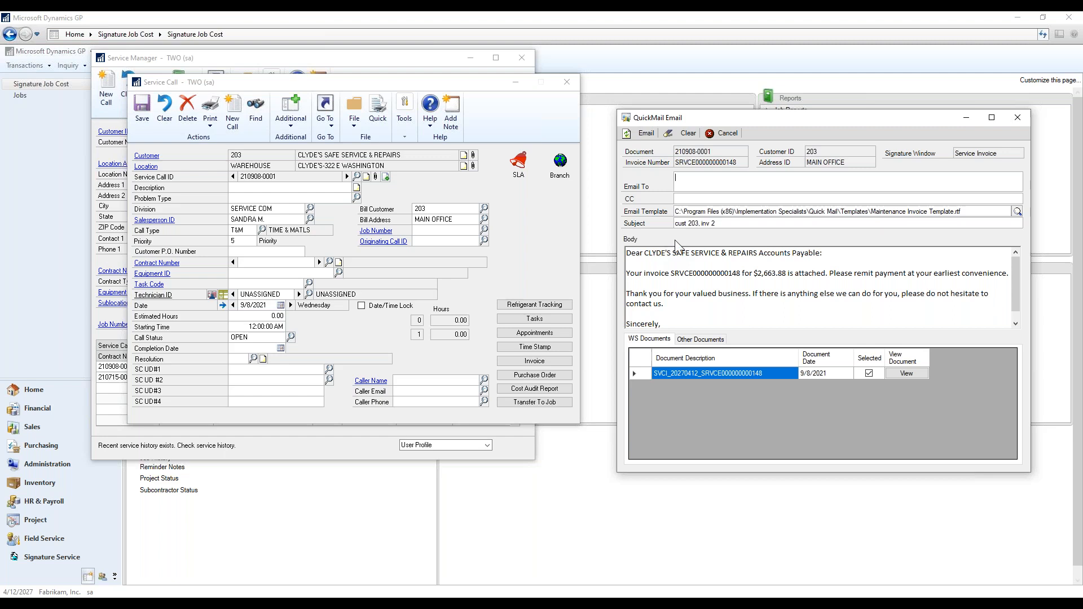
click(700, 339)
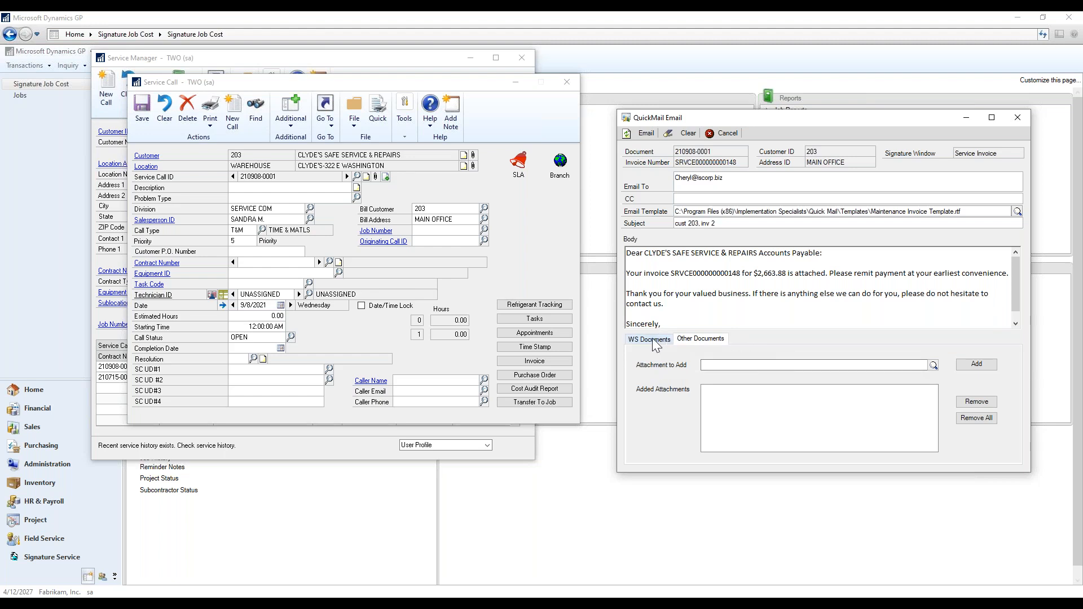
click(654, 341)
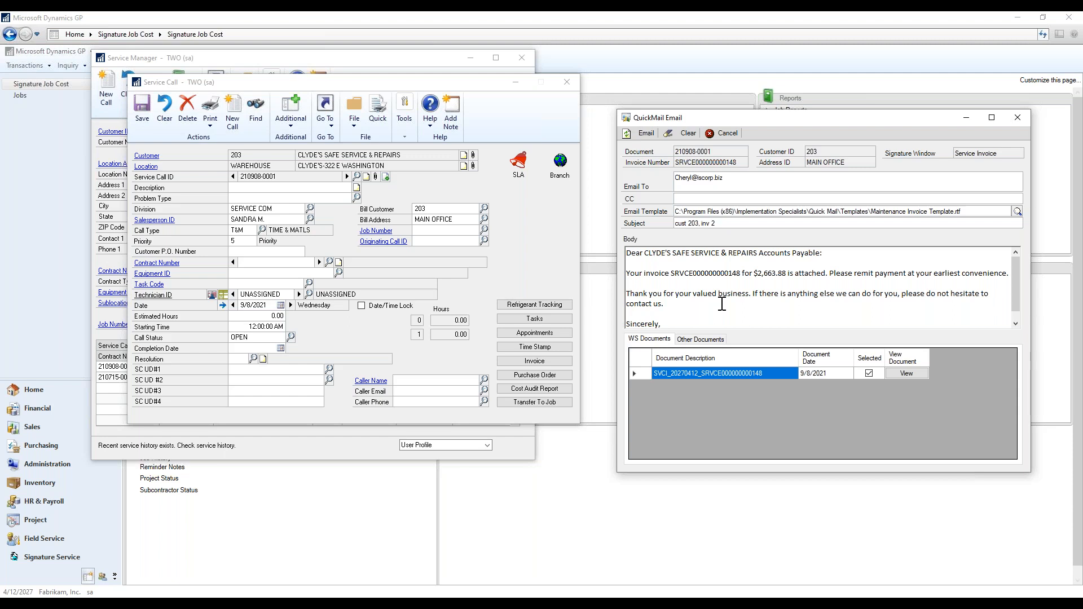
Cancel the QuickMail email and open the service call's attached invoice from its Document List.
click(733, 133)
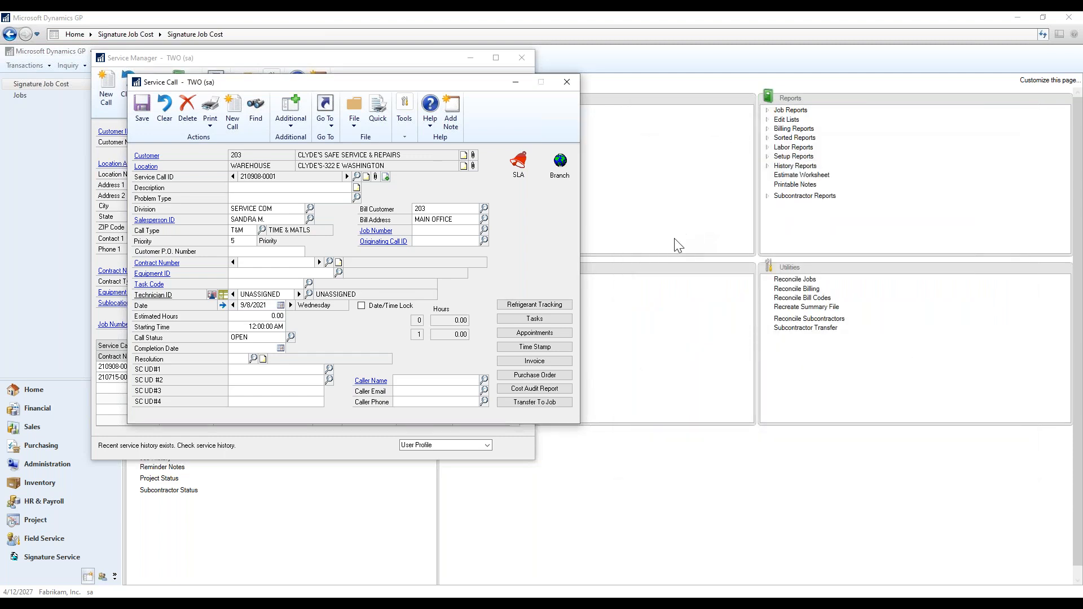
drag(377, 86, 520, 123)
click(519, 215)
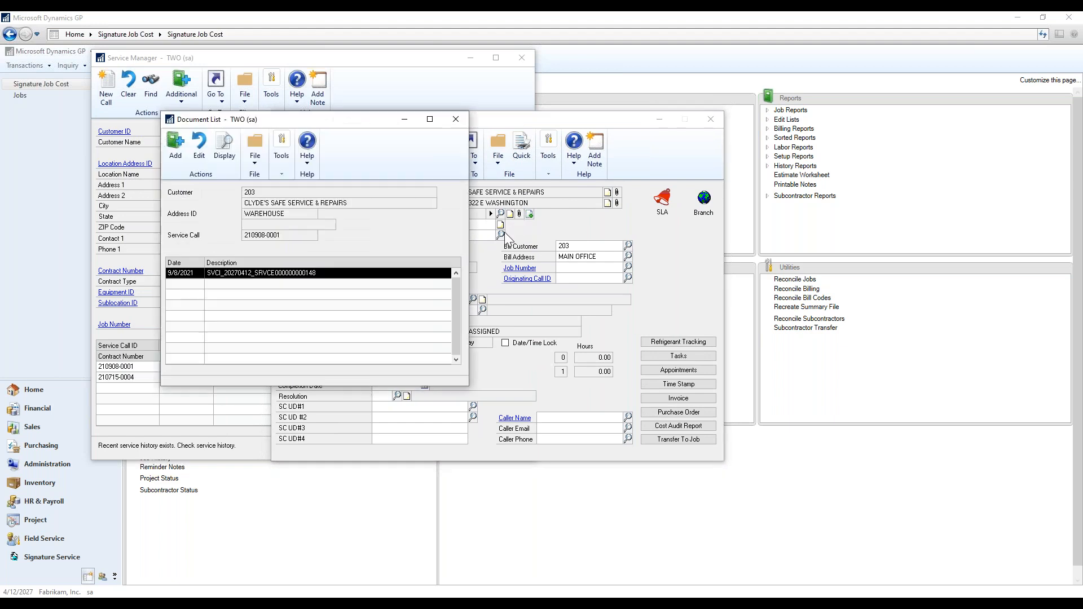
drag(324, 119, 710, 158)
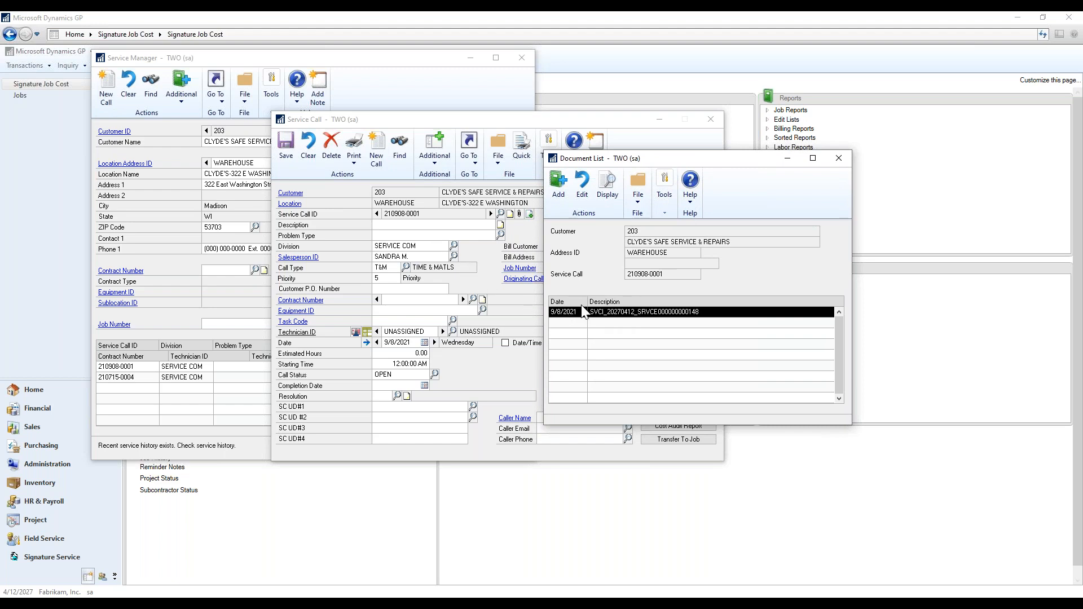
double_click(613, 314)
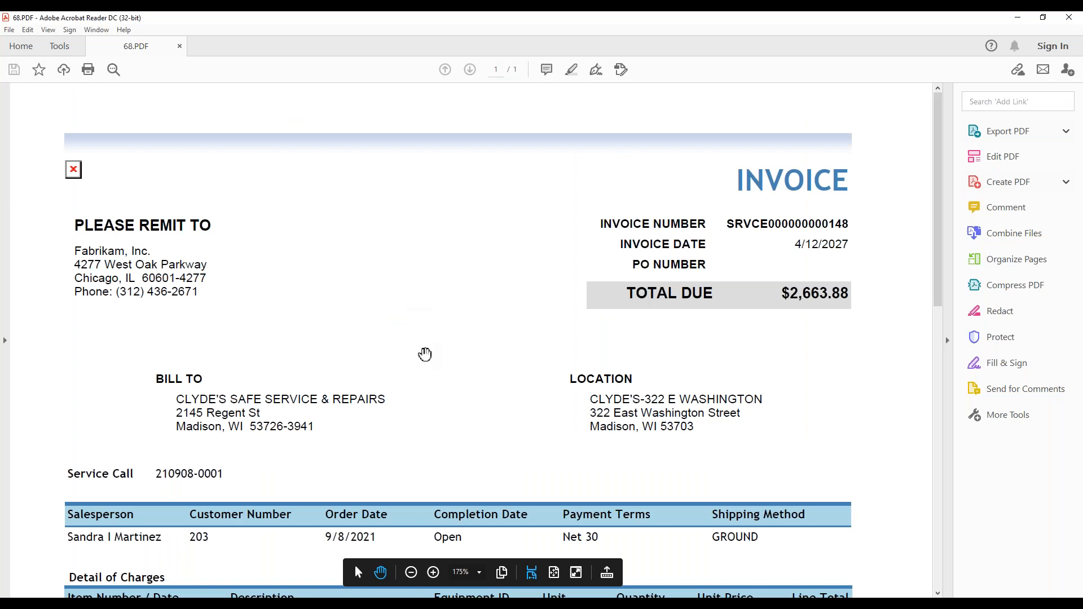
scroll(425, 354, down, 10)
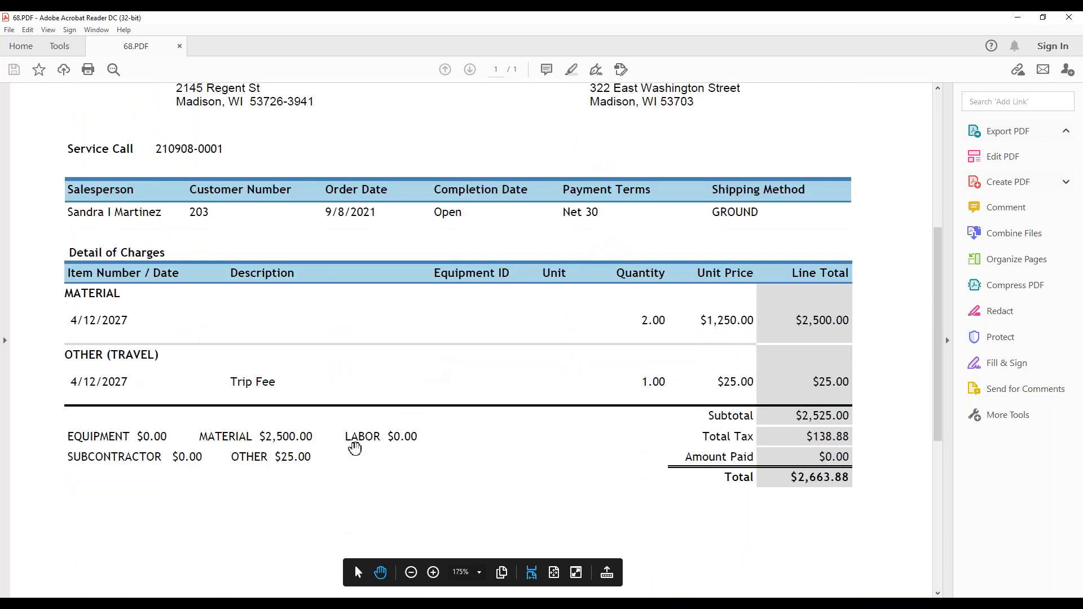
scroll(534, 434, up, 8)
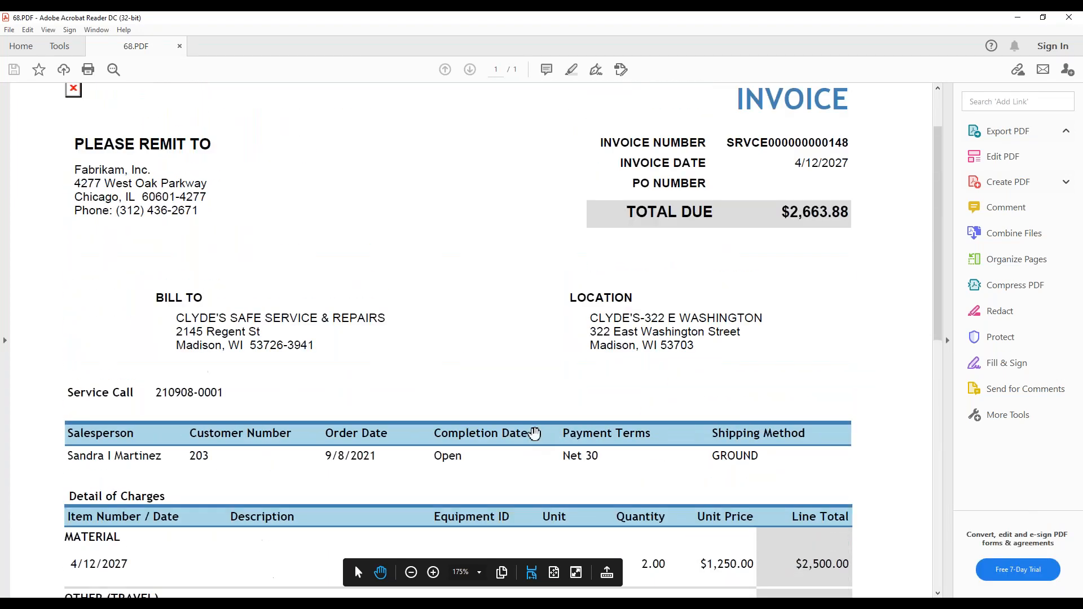
scroll(534, 435, up, 3)
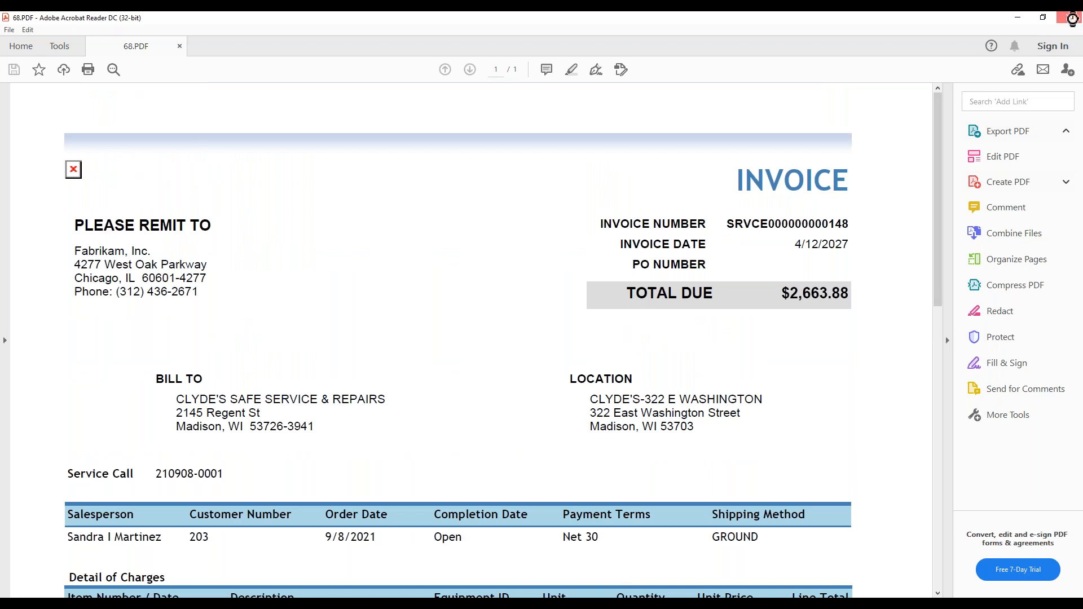
click(1072, 18)
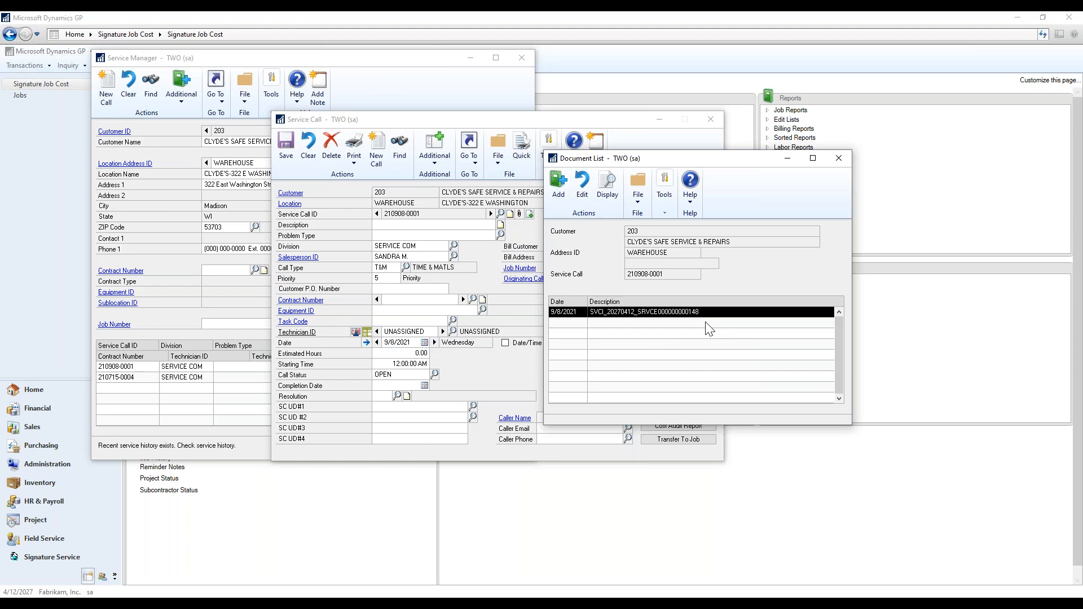
Close the Document List, Service Call and Service Manager windows in turn.
click(839, 158)
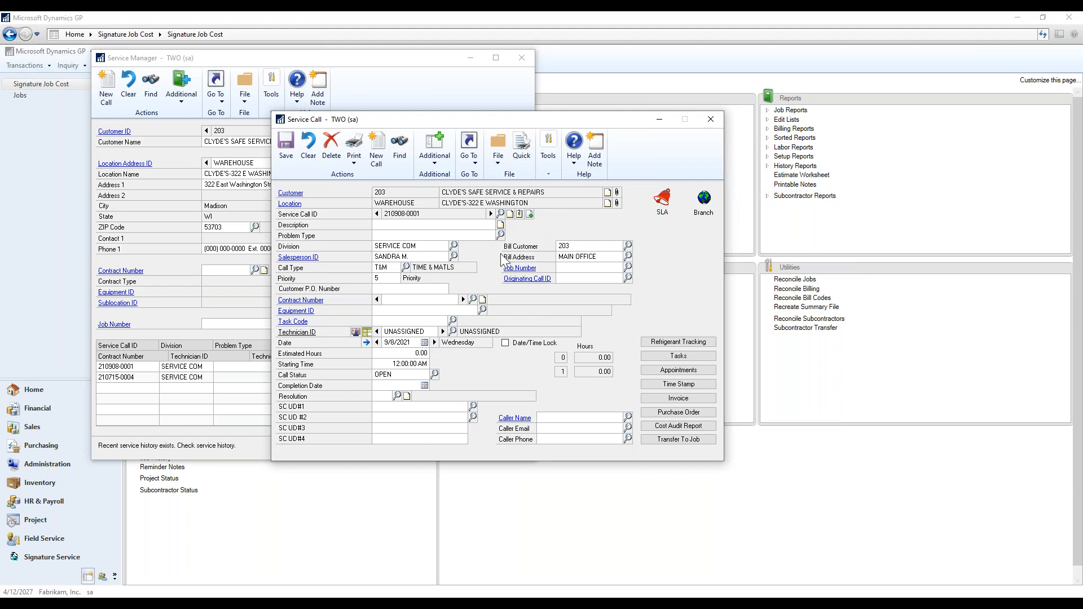
click(710, 120)
click(521, 59)
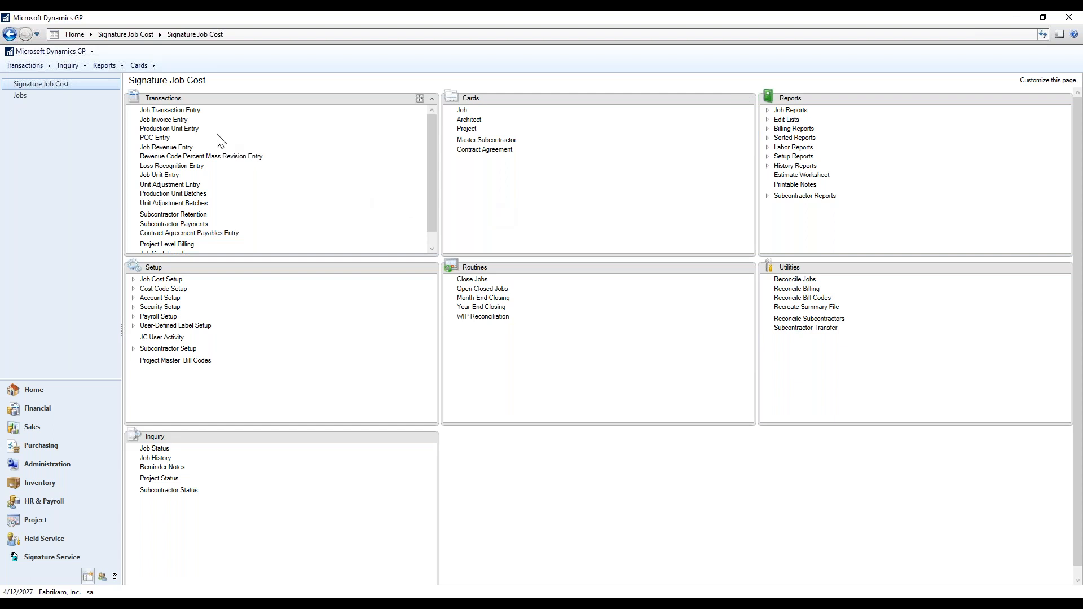
Open the QuickMail Service Invoice Process window from the wsTOOLS Quick Mail menu.
click(37, 52)
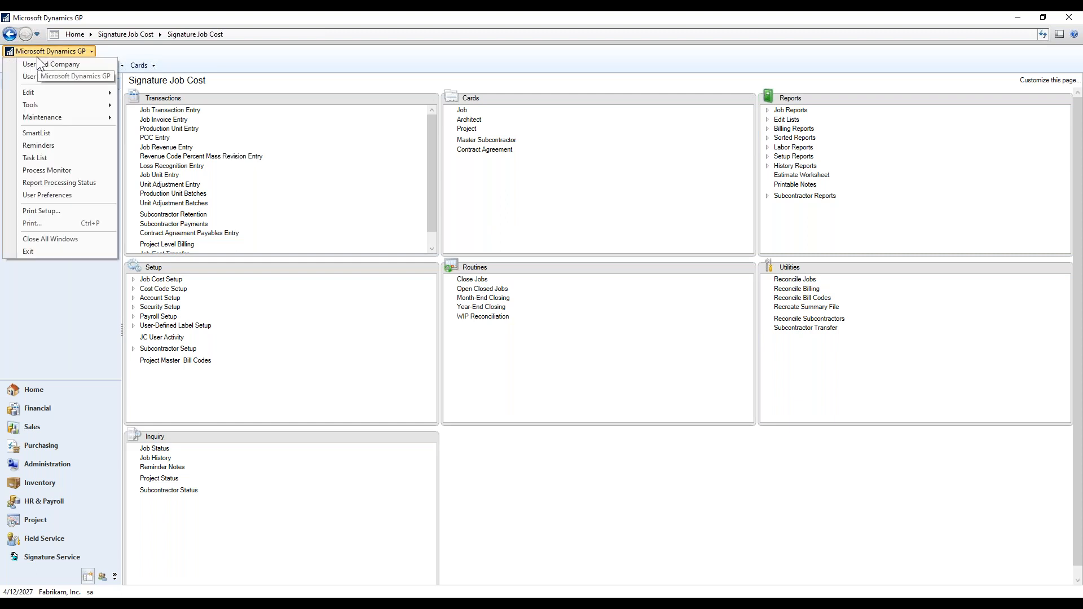
mouse_move(52, 104)
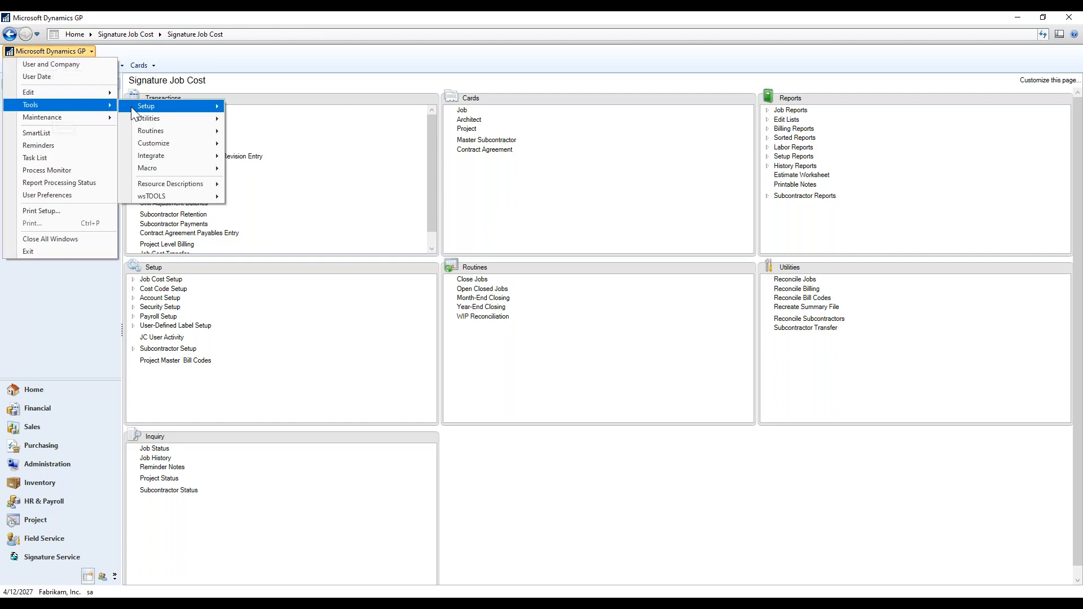
mouse_move(131, 107)
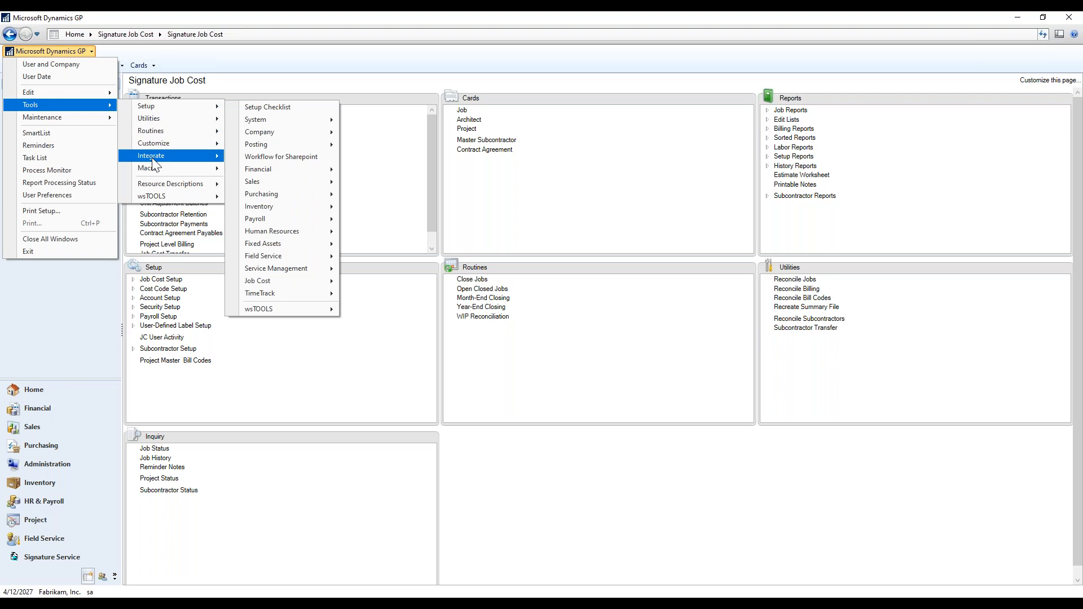
mouse_move(174, 195)
mouse_move(305, 195)
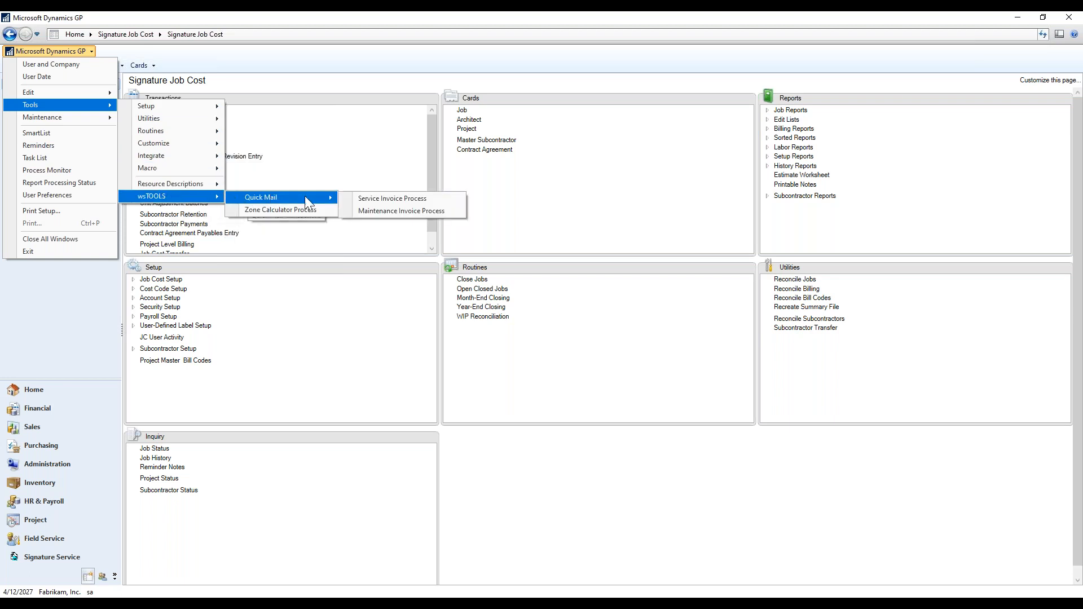
click(399, 201)
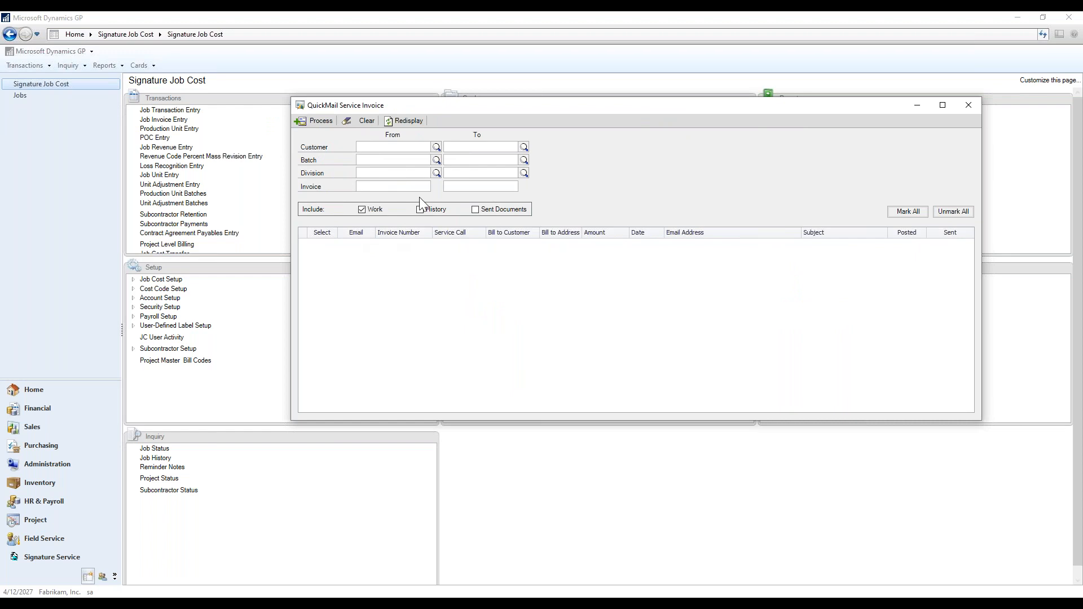
List customer 203's work and already-sent service invoices, leaving history invoices excluded.
click(379, 148)
text(203)
key(Tab)
click(422, 210)
click(488, 211)
click(422, 210)
click(409, 120)
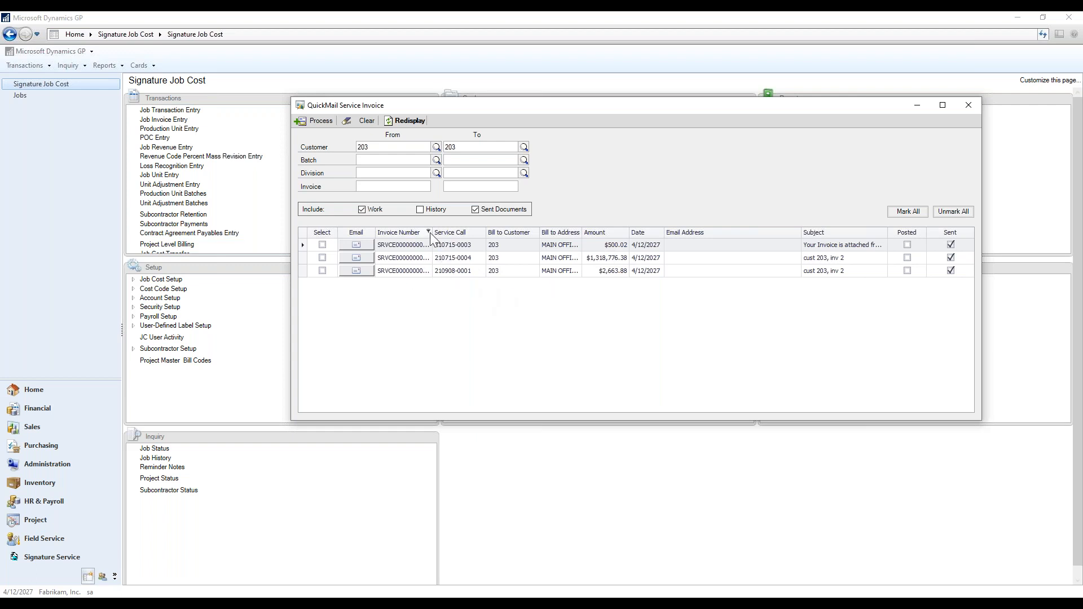
Drag the Invoice Number column border wider to reveal the full invoice numbers.
drag(431, 231, 457, 231)
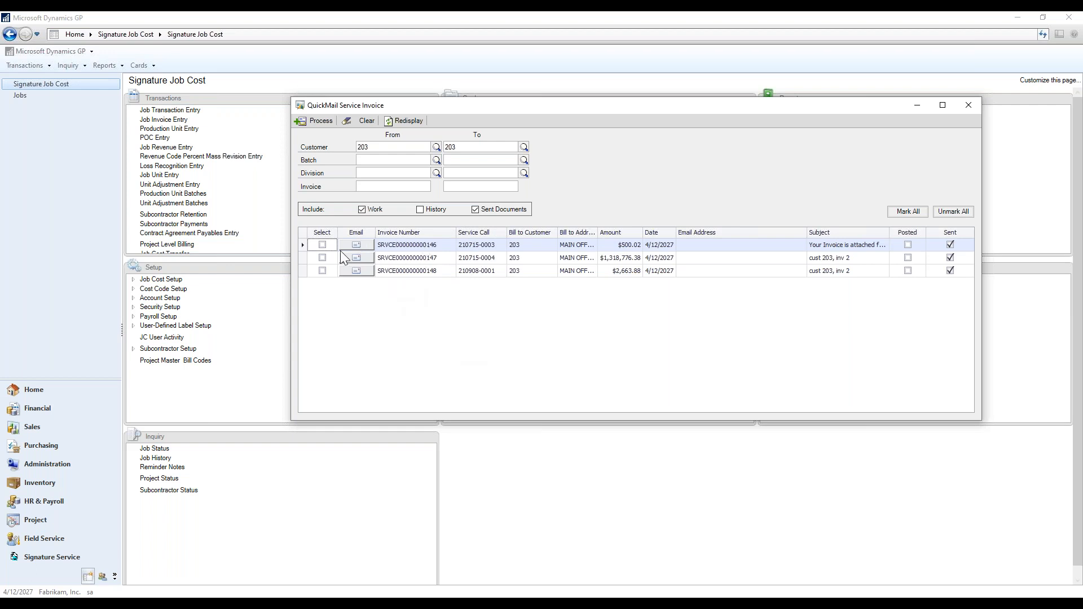
click(322, 258)
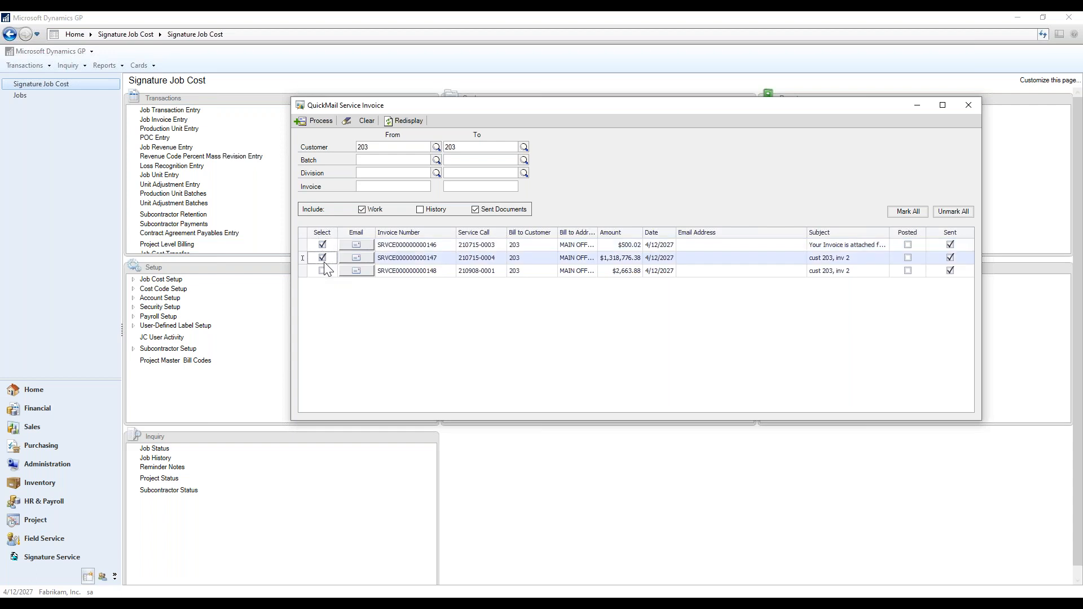
click(322, 271)
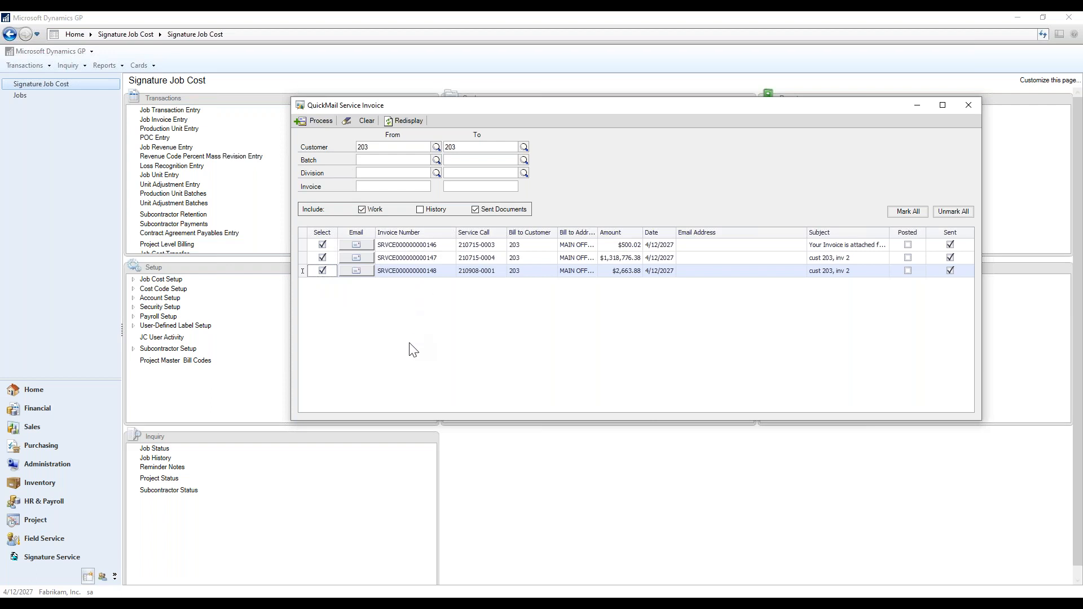
click(323, 244)
click(324, 260)
click(323, 271)
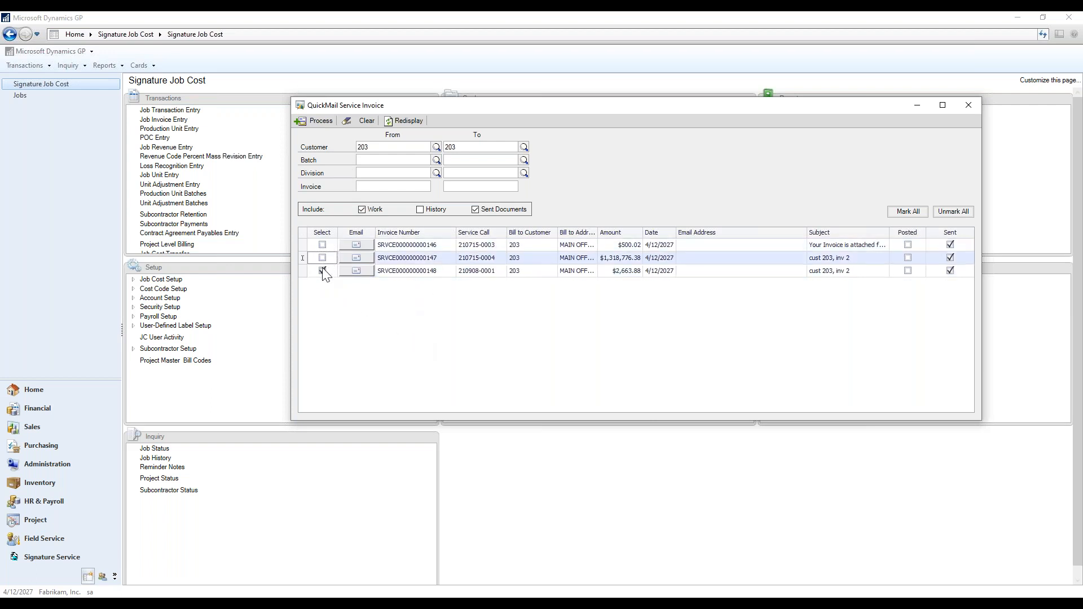
click(358, 242)
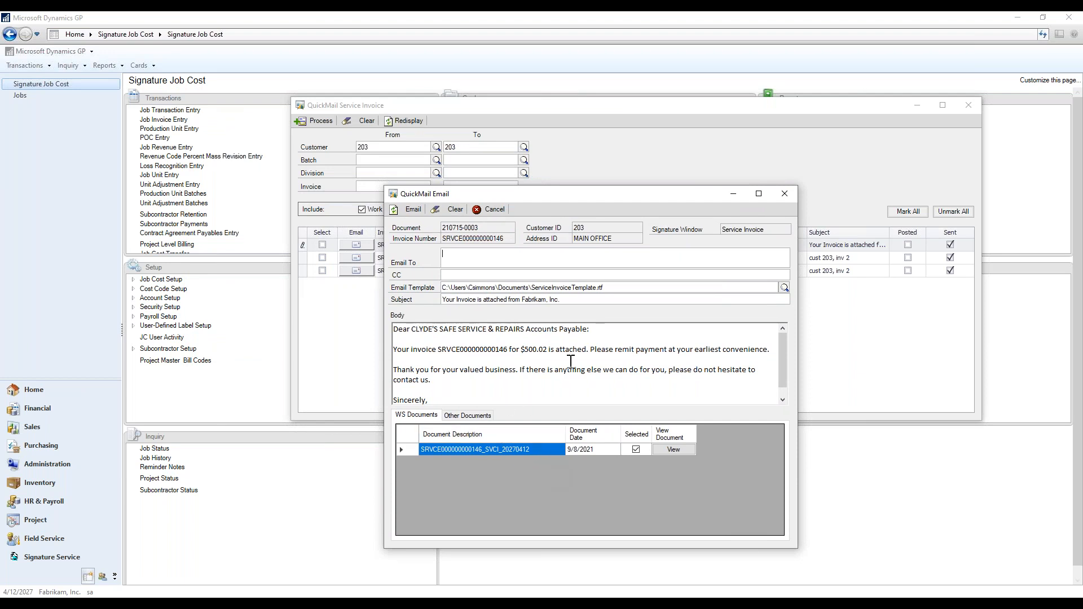
click(784, 194)
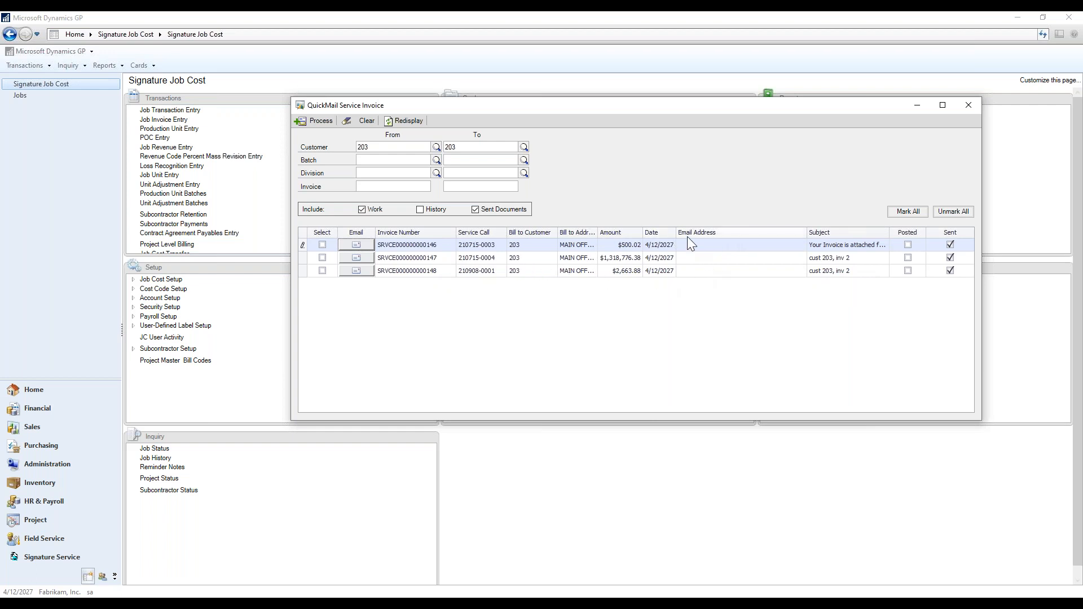
click(320, 243)
click(420, 209)
click(398, 120)
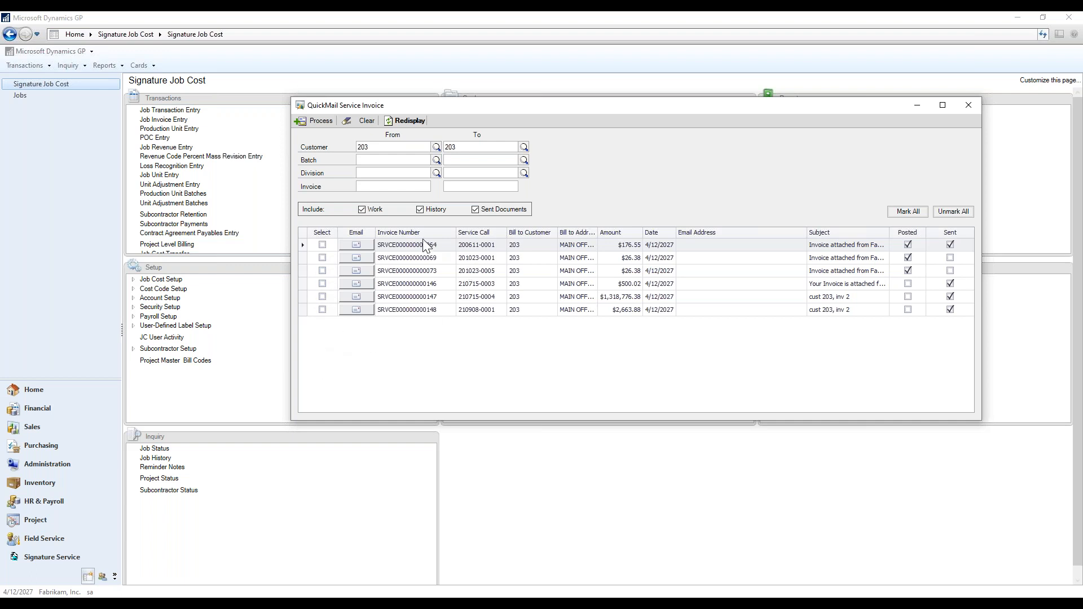
click(438, 233)
click(431, 234)
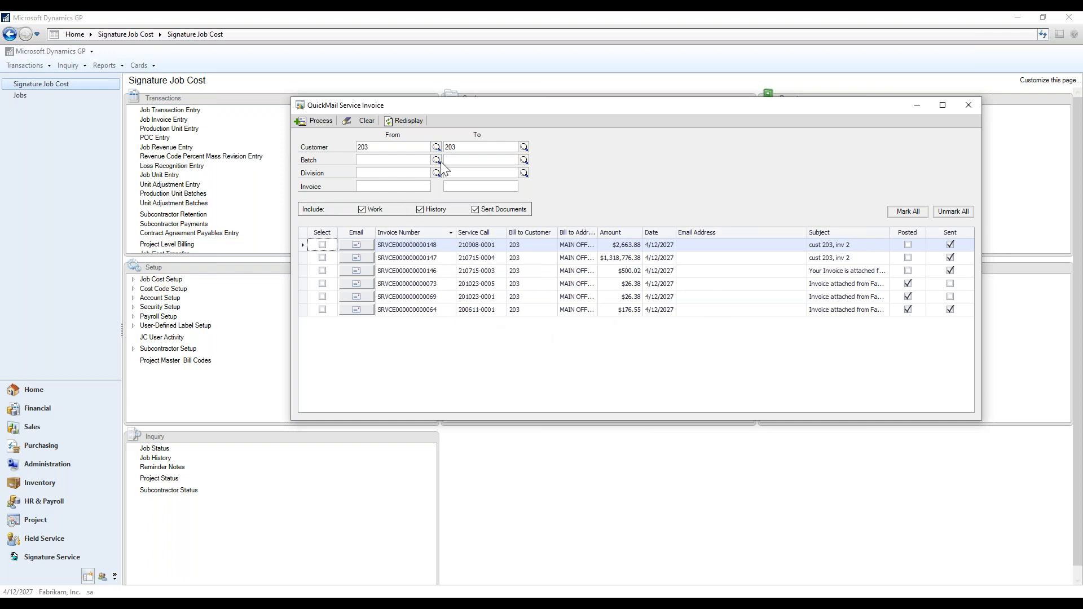
Close the Service Invoice window and open the QuickMail Maintenance Invoice Process window.
click(969, 106)
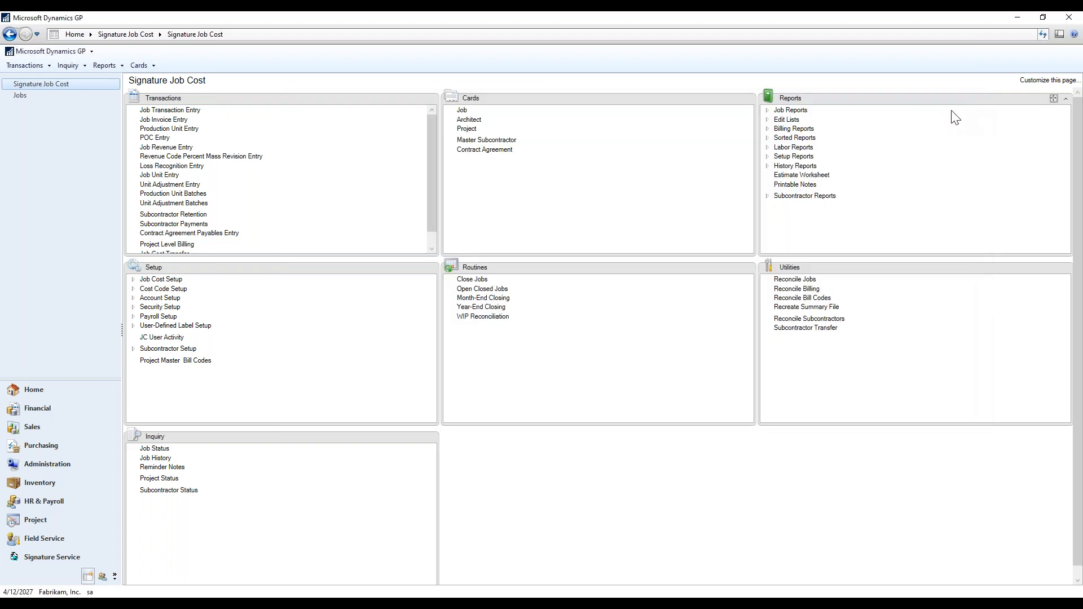
click(43, 52)
mouse_move(50, 104)
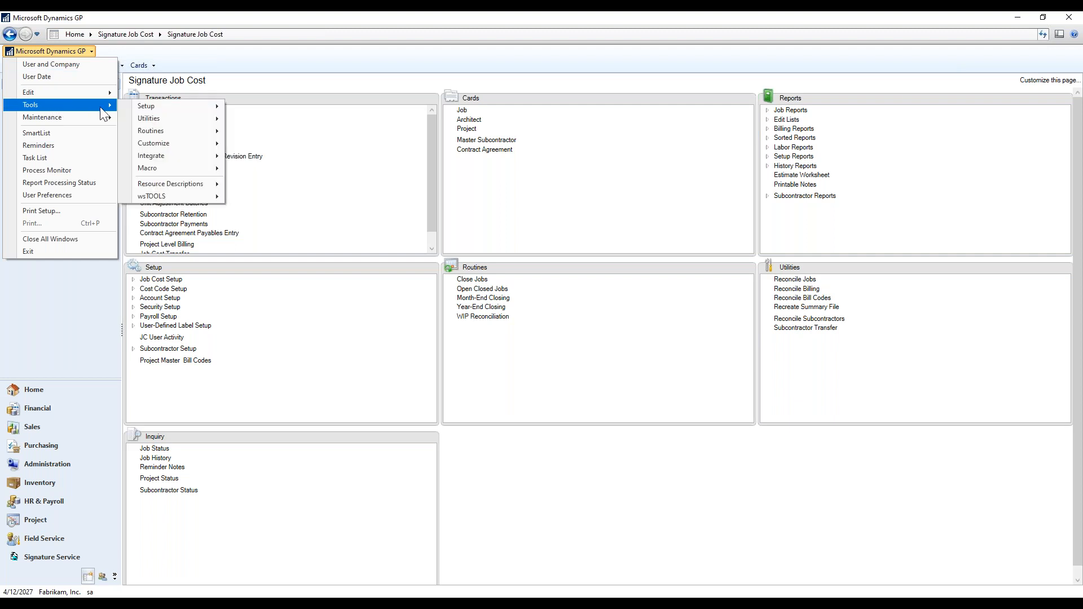
mouse_move(141, 111)
mouse_move(178, 200)
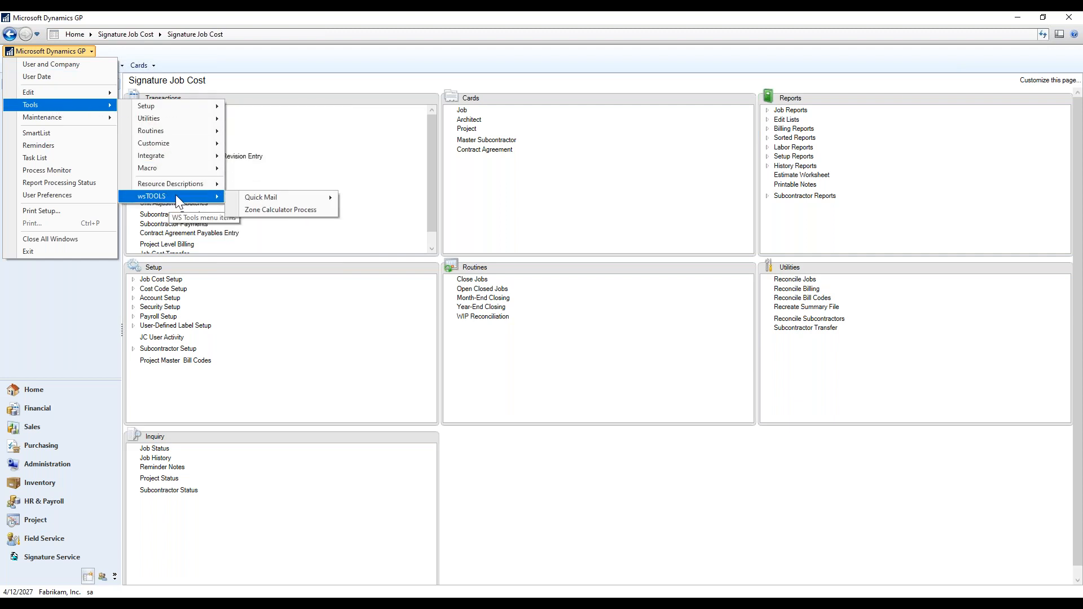
mouse_move(275, 197)
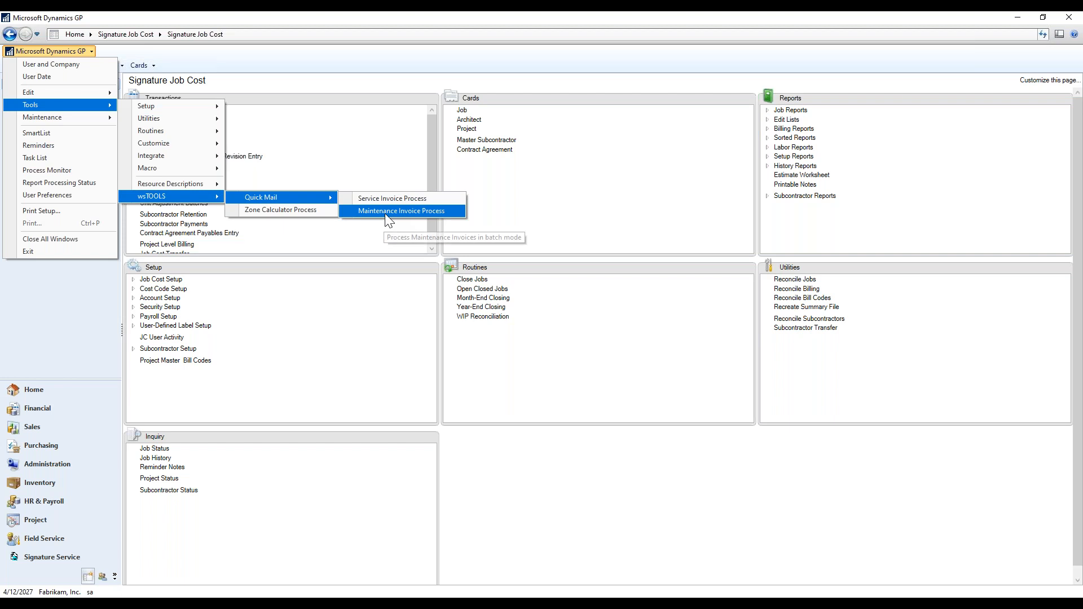
click(384, 215)
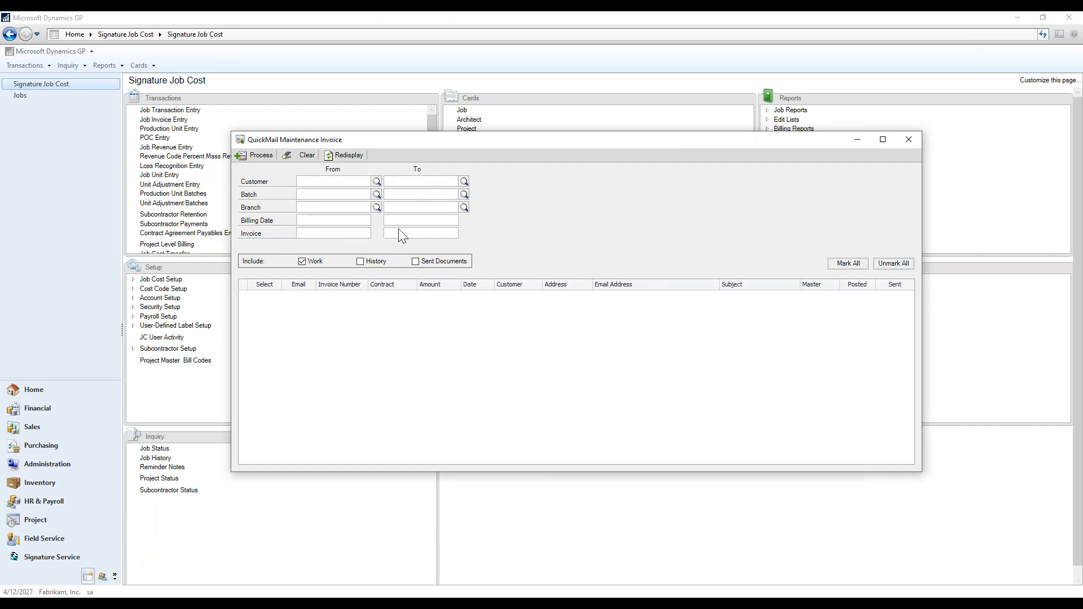
List customer 205's maintenance invoices with history and sent documents, widening the Invoice Number column.
click(342, 183)
text(205)
key(Tab)
click(360, 261)
click(416, 261)
click(350, 158)
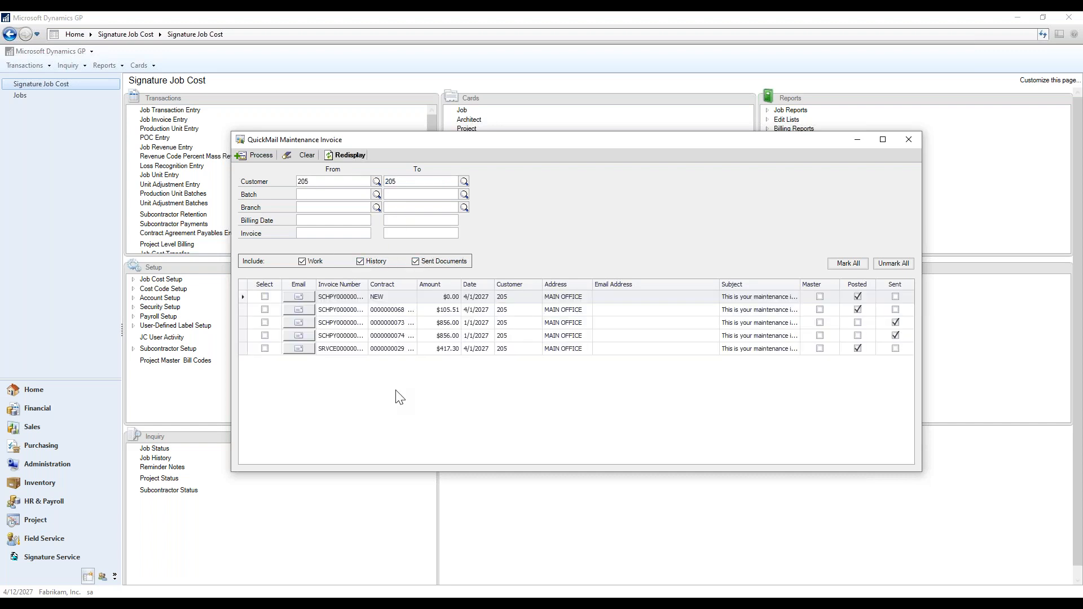
drag(369, 282, 404, 282)
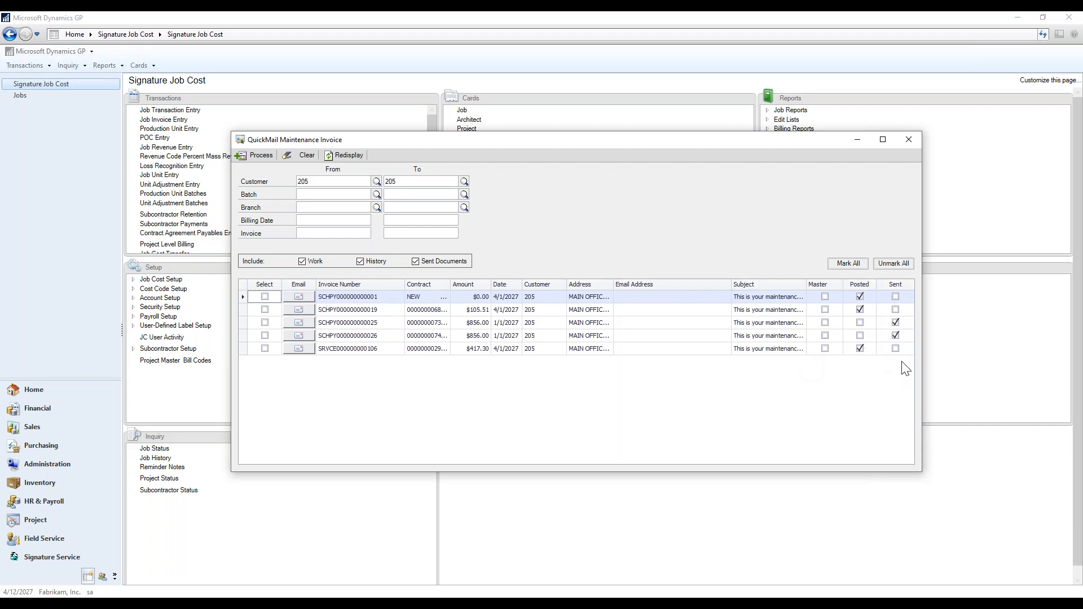
Mark the second and third invoices, then clear the selections on rows 3, 2 and 1.
click(264, 310)
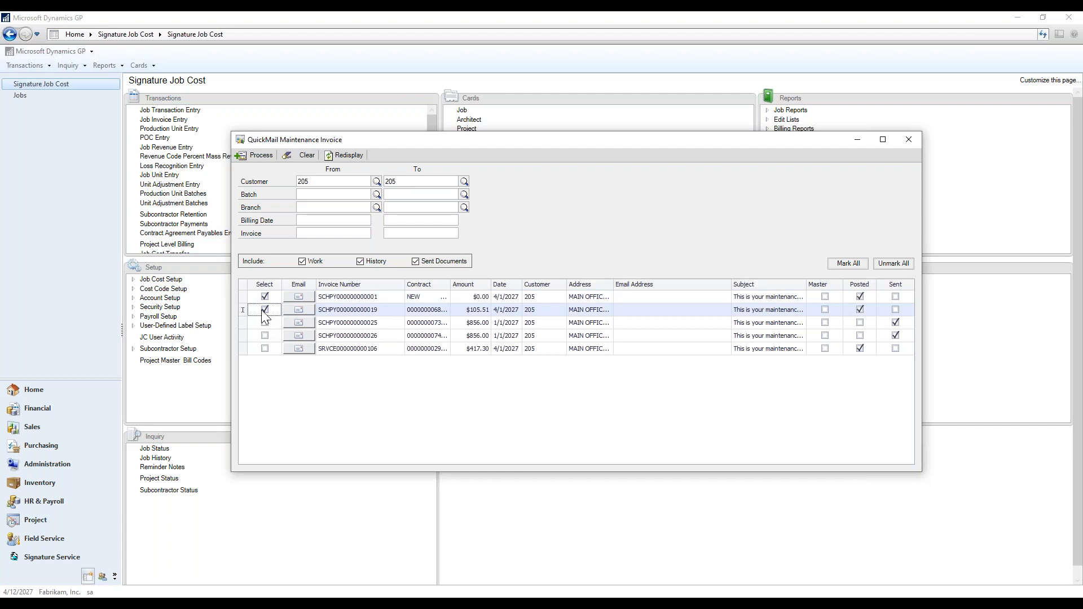
click(265, 323)
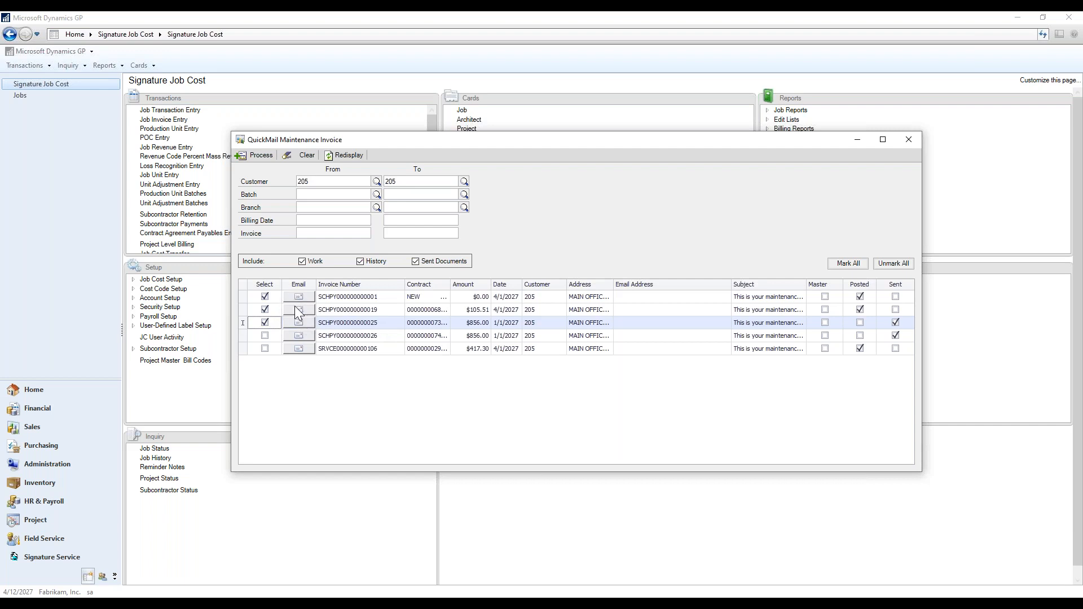
click(265, 323)
click(265, 310)
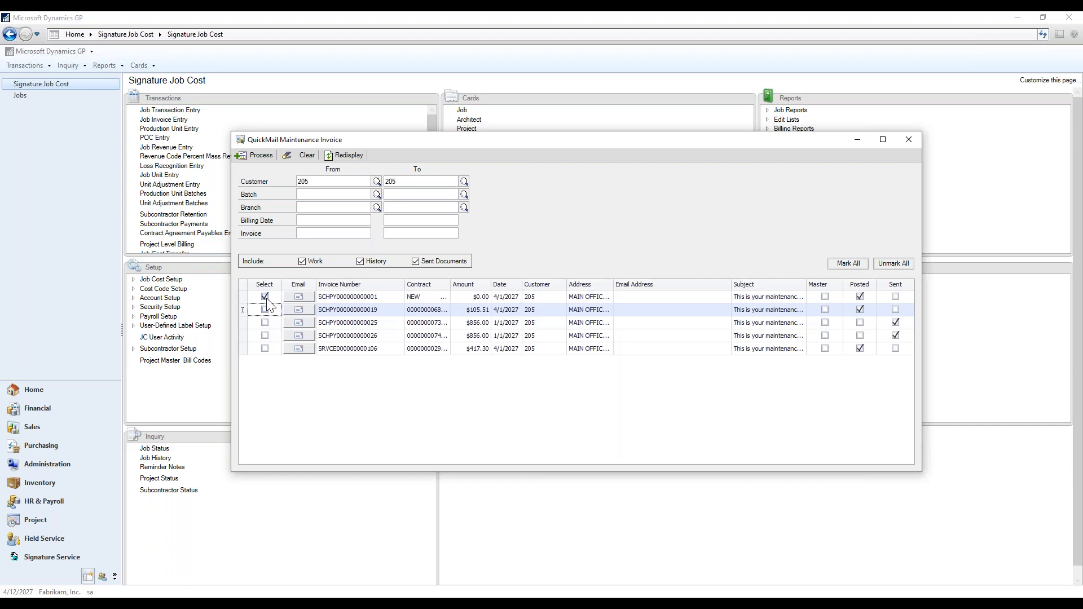
click(265, 296)
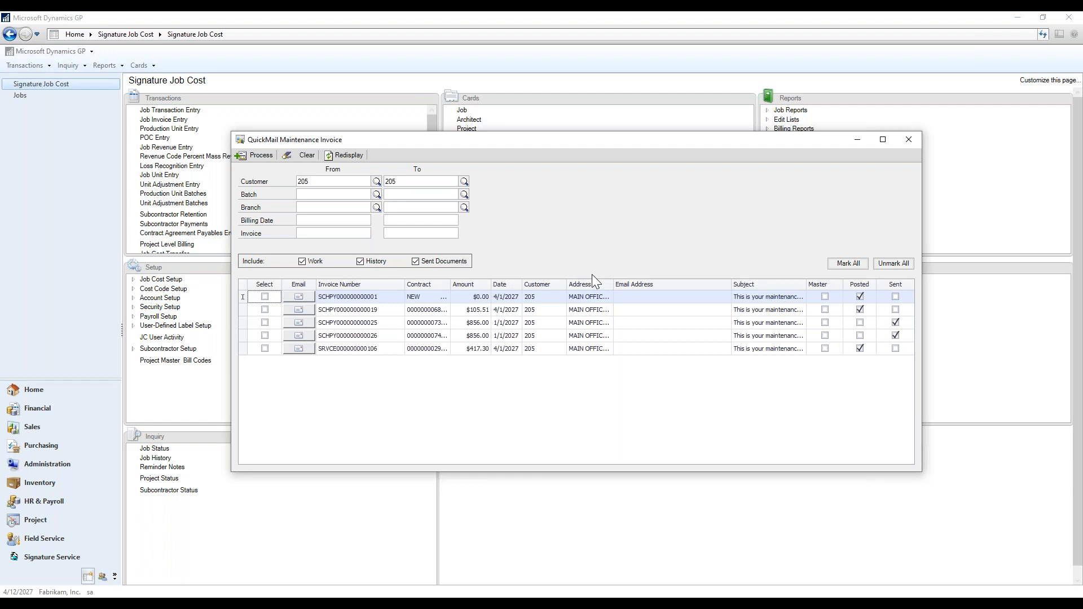
Enter two semicolon-separated recipient e-mail addresses for the first invoice and set its subject to 'Resending invoices'.
click(641, 297)
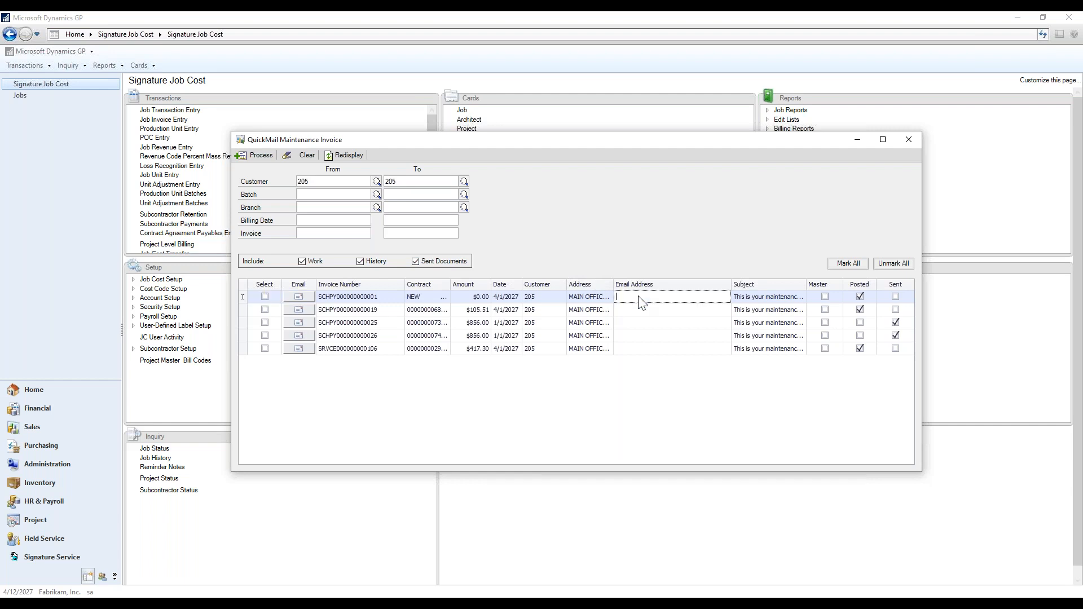
key(Tab)
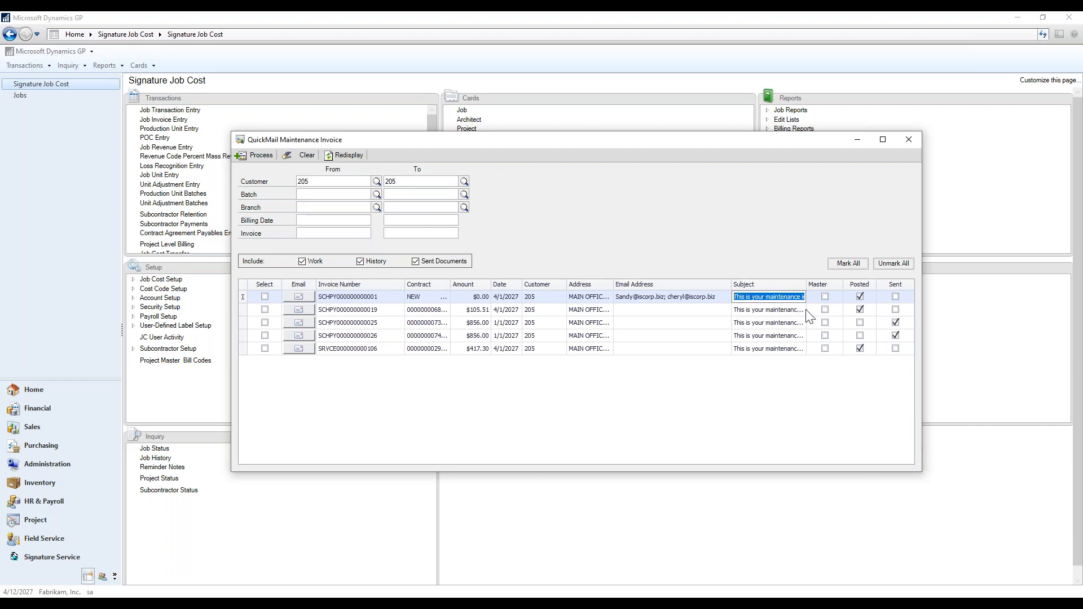
text(Resending invoices)
Close the Maintenance Invoice window, open QuickMail Setup, and move it up and right.
click(912, 141)
click(63, 51)
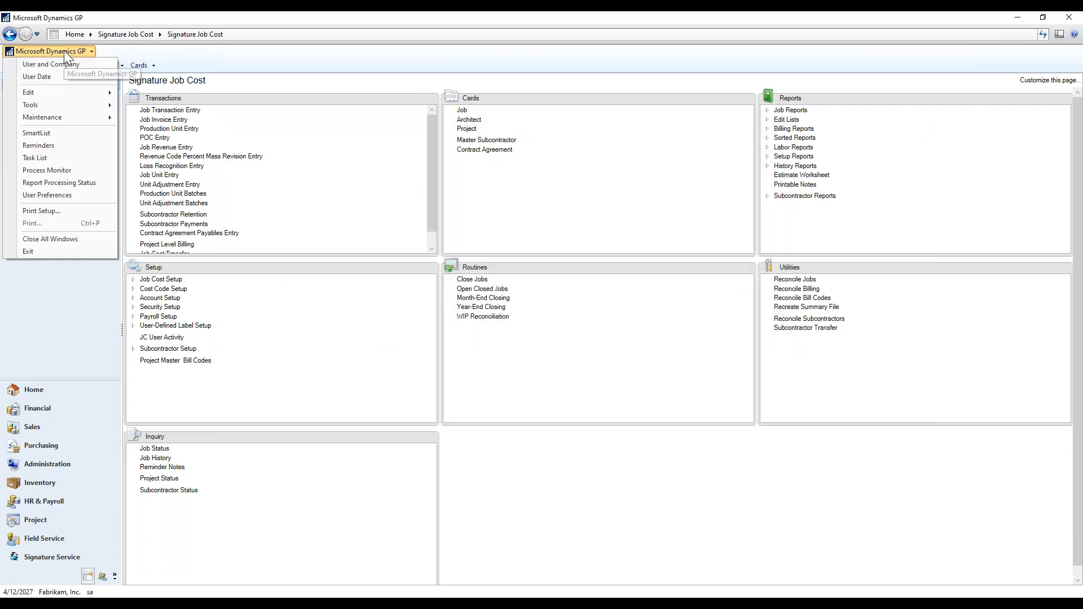
mouse_move(72, 104)
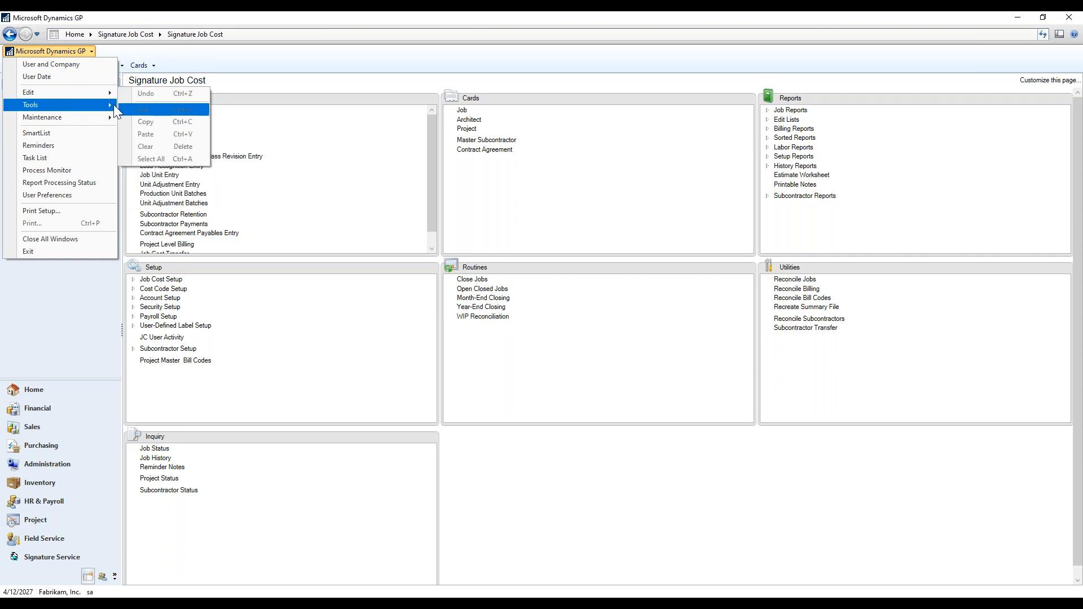
mouse_move(180, 107)
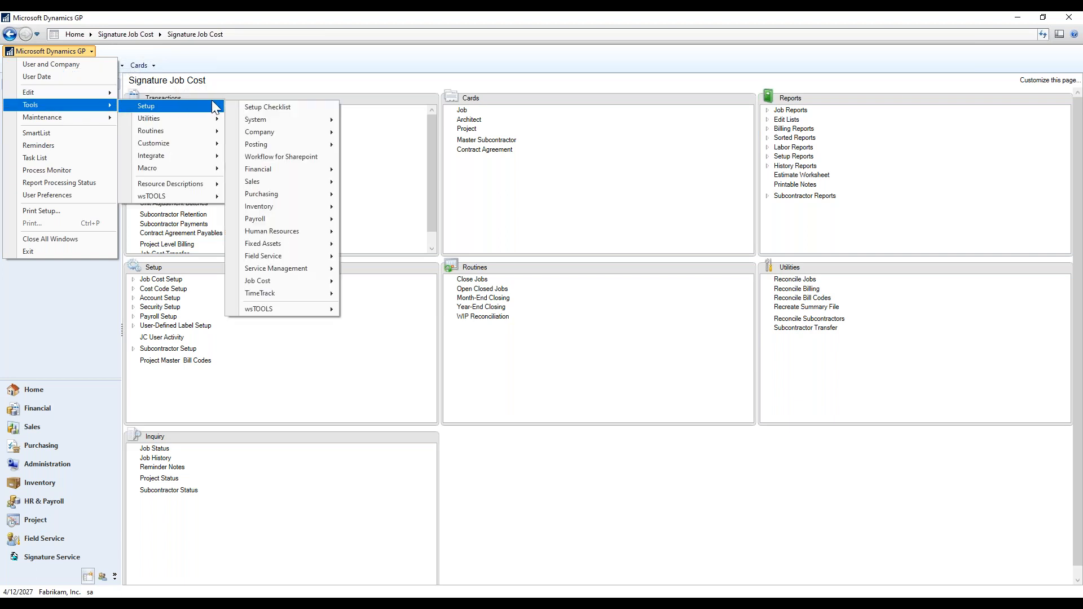
mouse_move(307, 309)
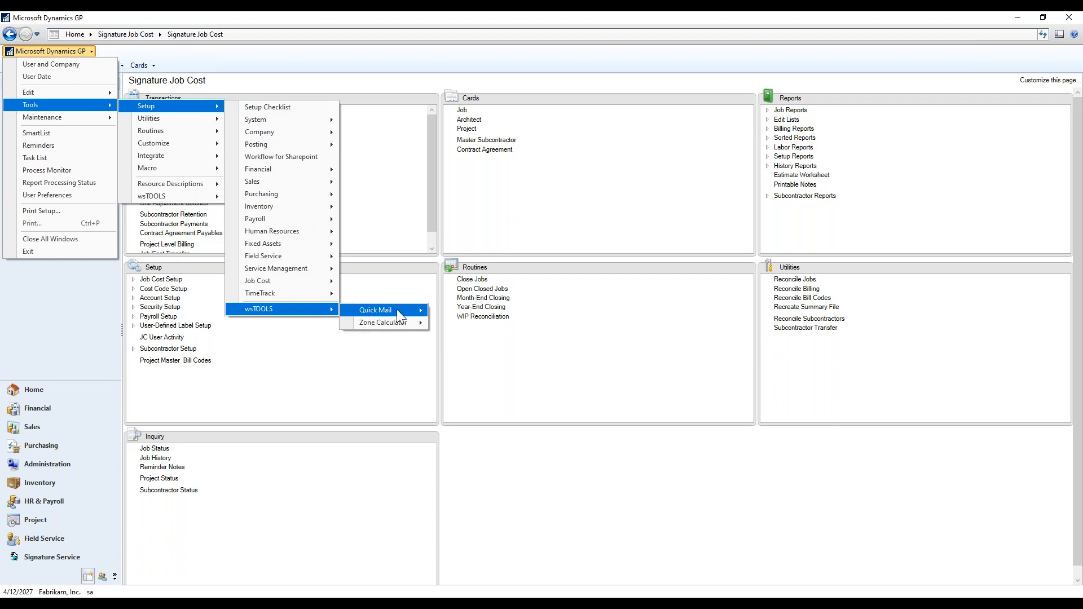
mouse_move(397, 309)
click(449, 321)
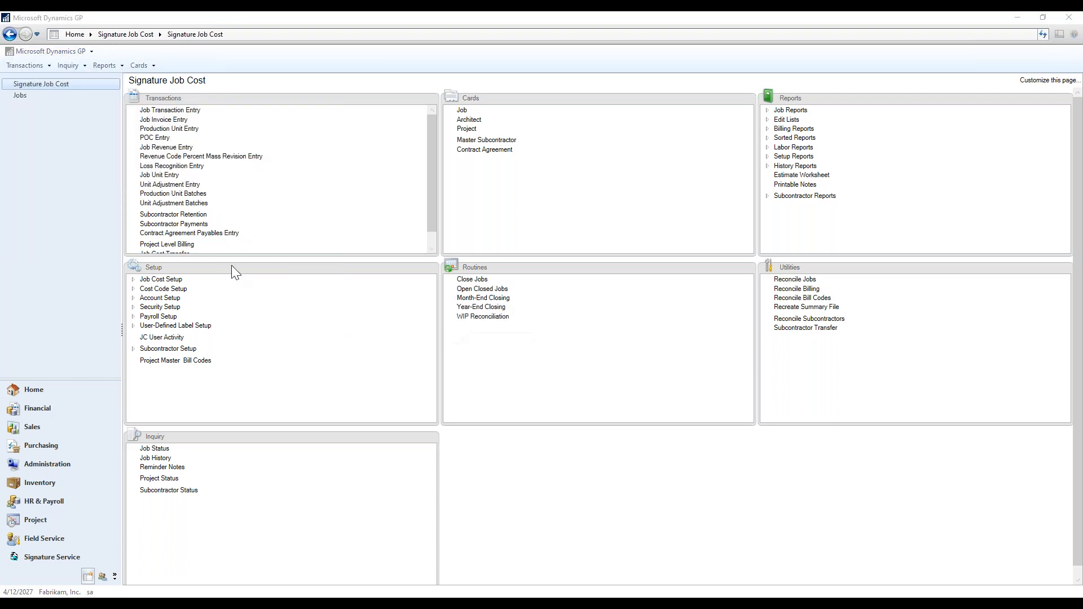
drag(433, 188, 680, 154)
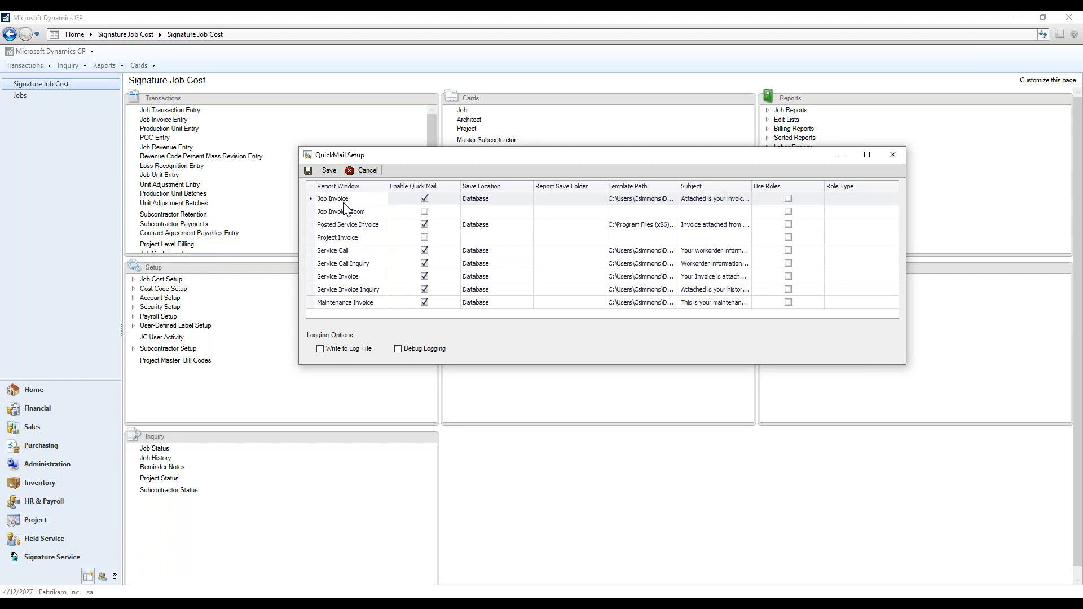
Open Service Call's QuickMail details and keep Workorder 1 as the default report.
double_click(312, 249)
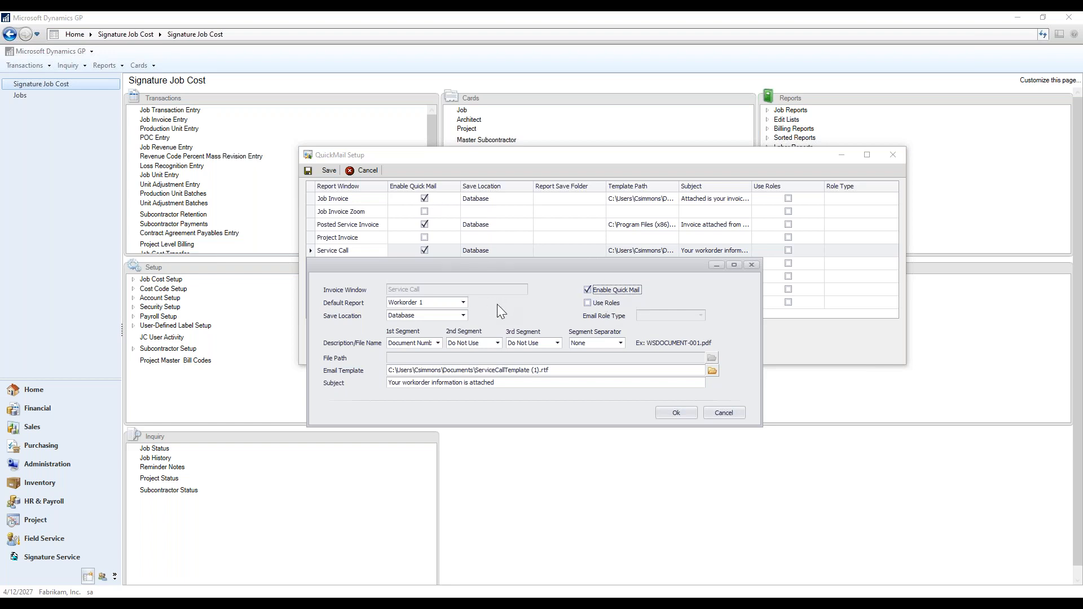
click(462, 303)
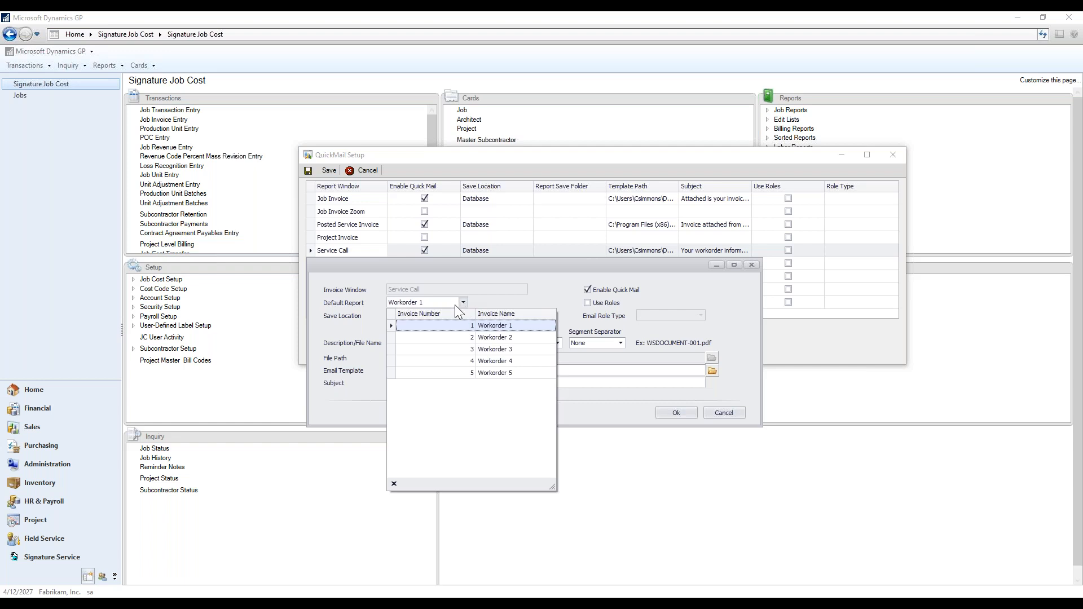
click(500, 326)
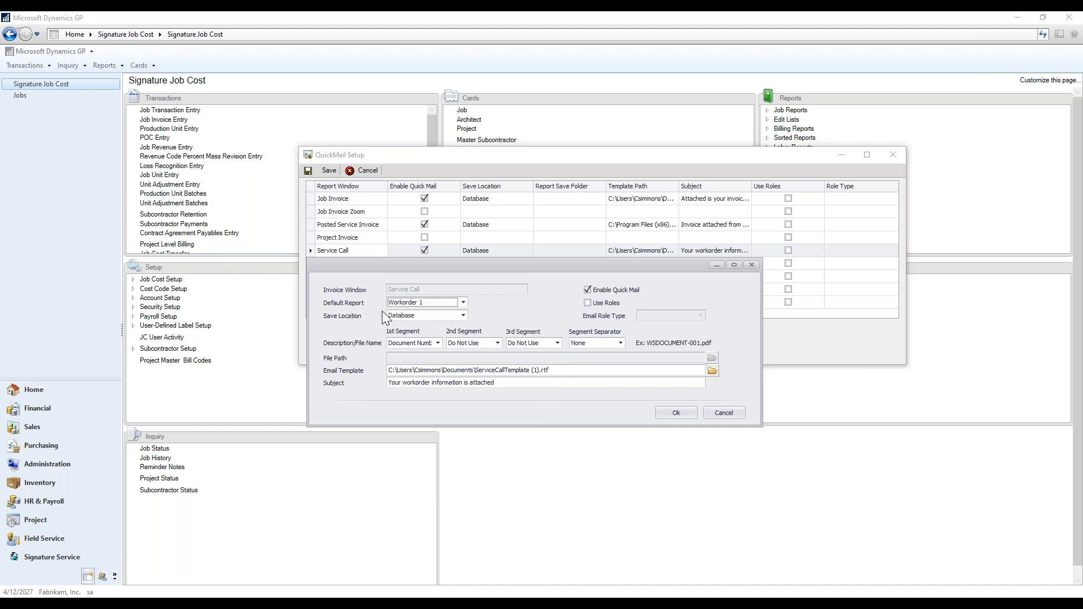
Keep Database as save location, preview Email Role Types, turn Use Roles off, and show 1st Segment choices.
click(463, 316)
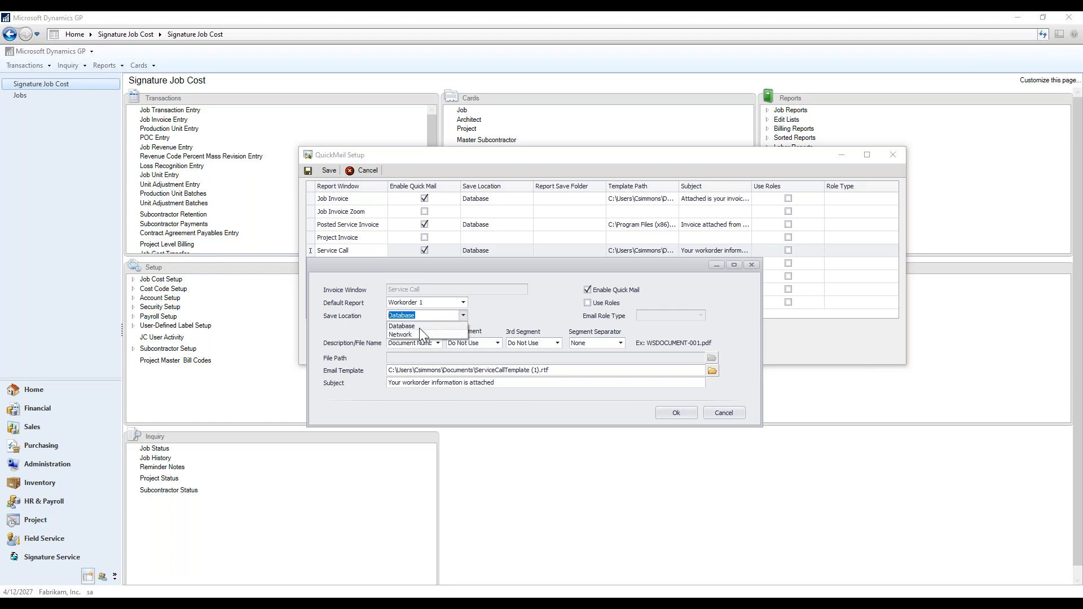
click(400, 327)
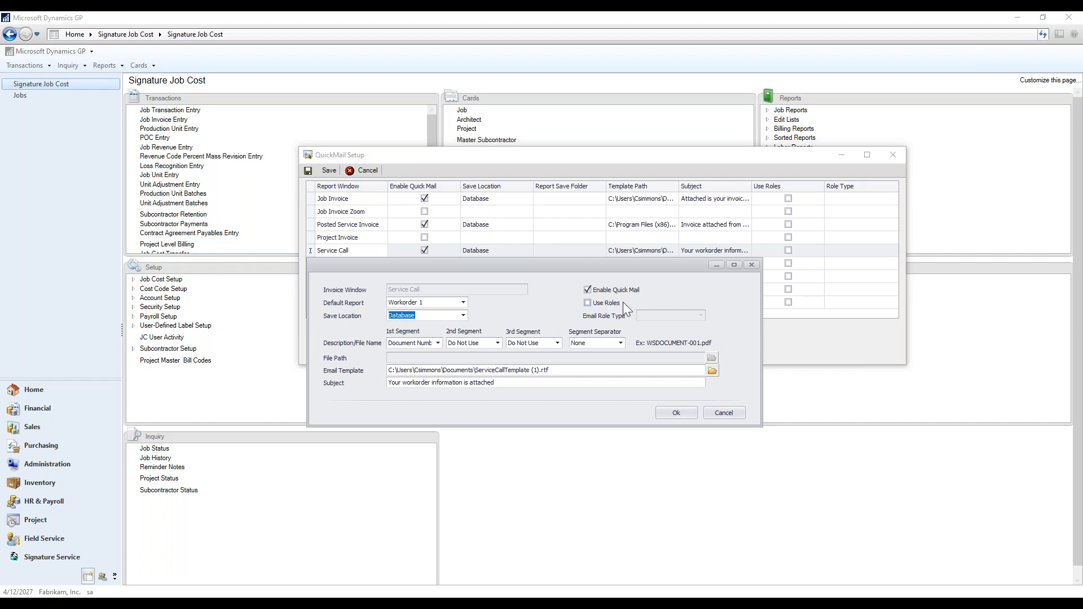
click(588, 303)
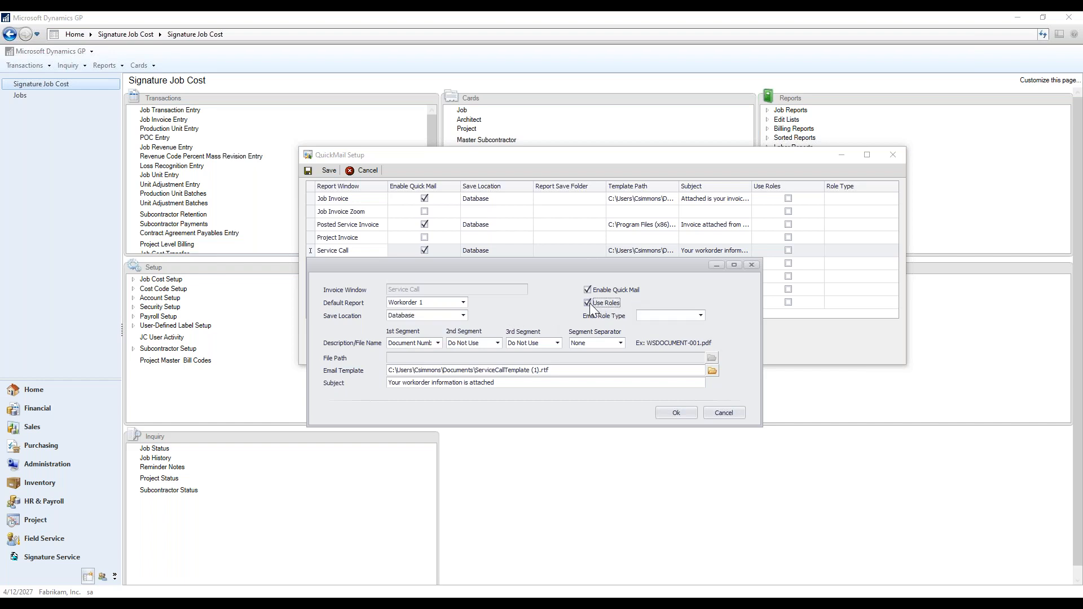
click(700, 316)
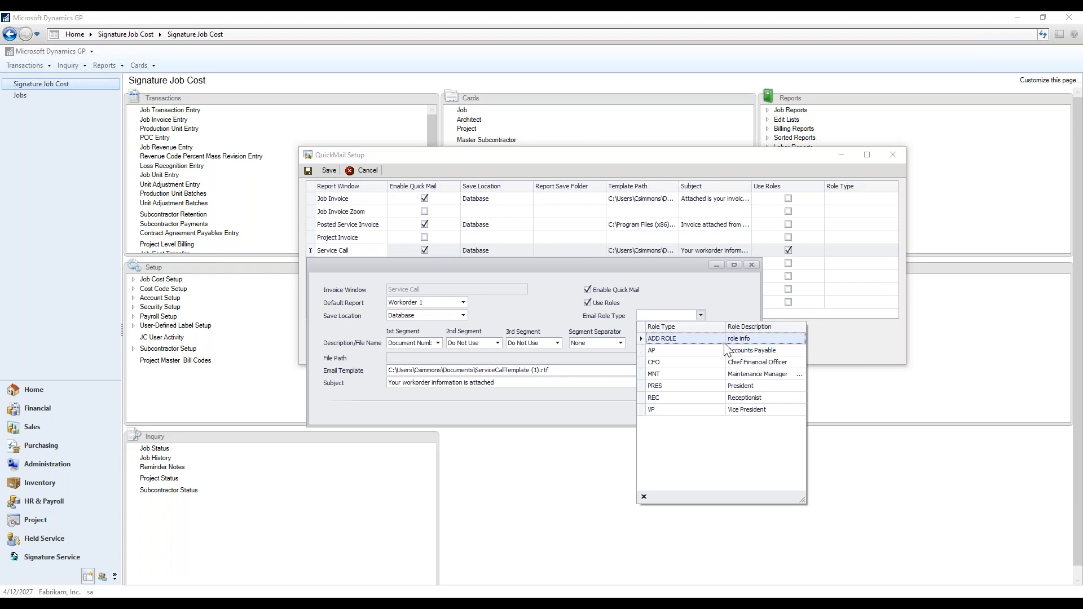
click(682, 297)
click(586, 303)
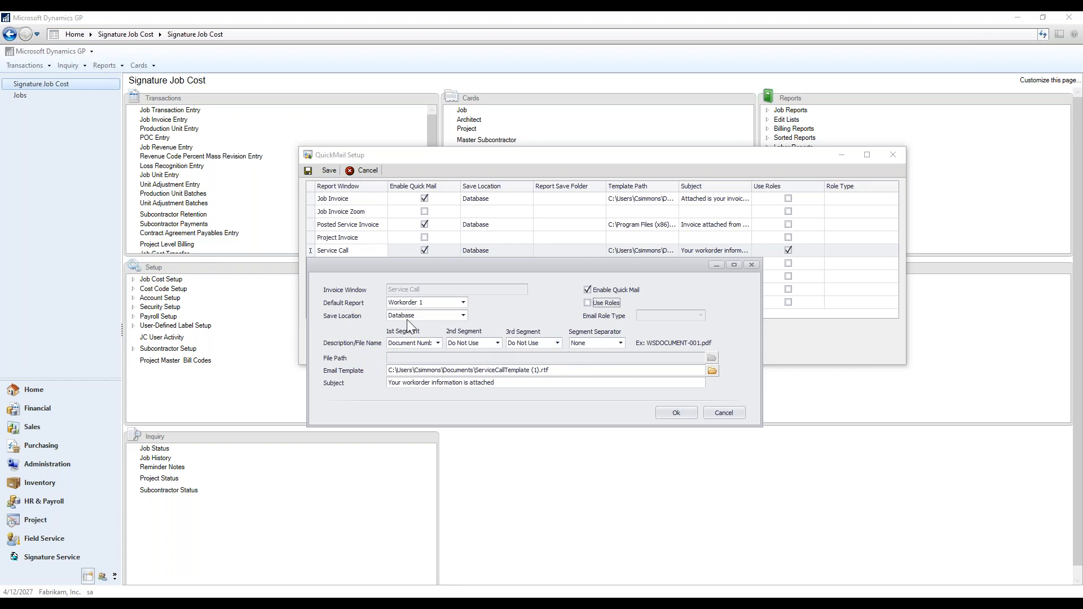
click(439, 343)
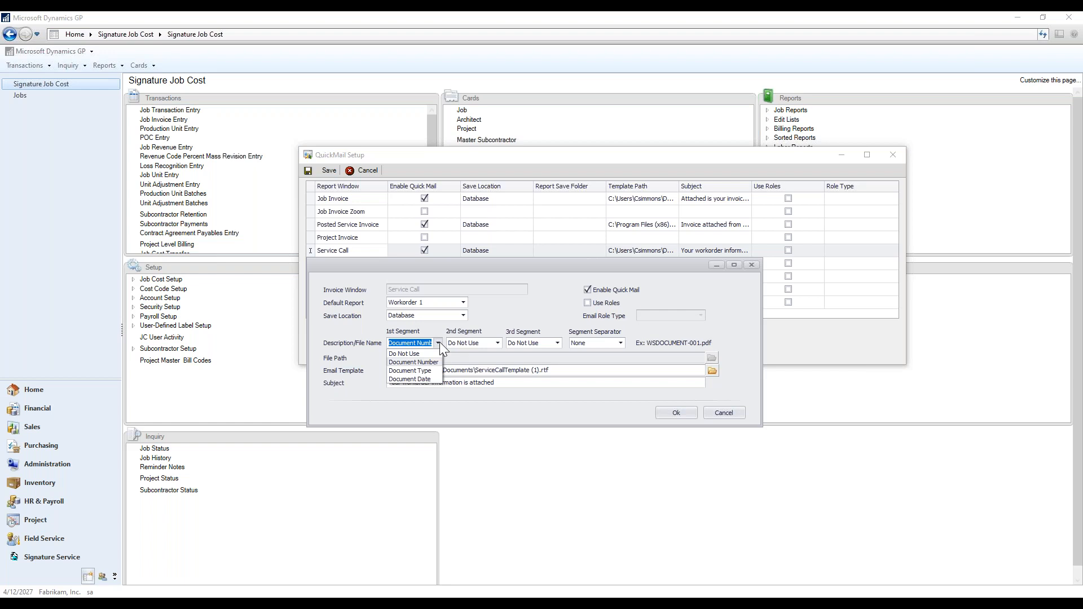
Review the 1st Segment (Document Number) and separator (None) options unchanged, then confirm with Ok.
click(439, 341)
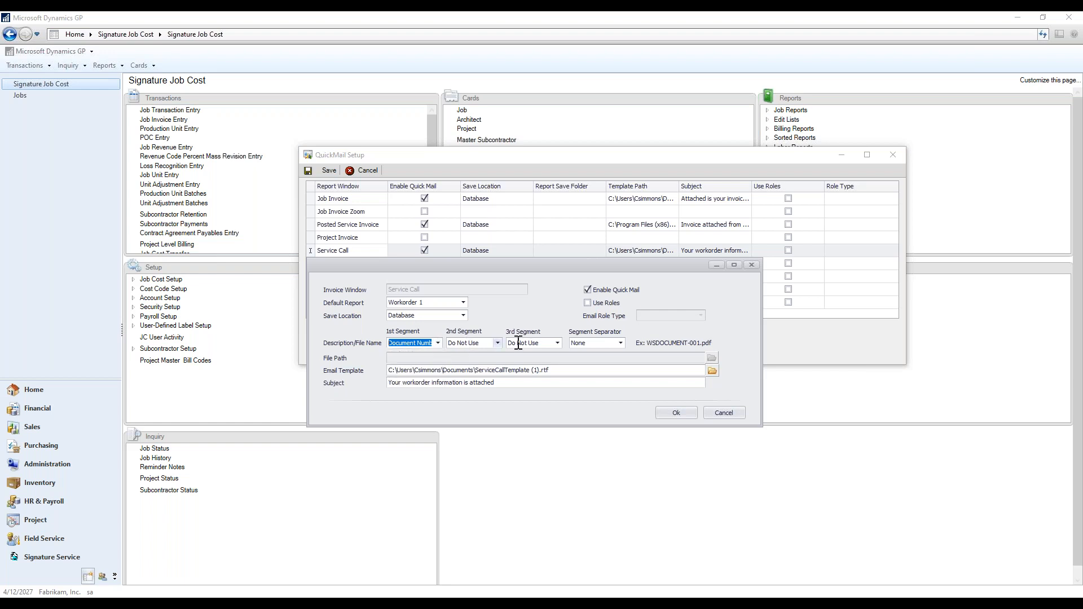
click(437, 343)
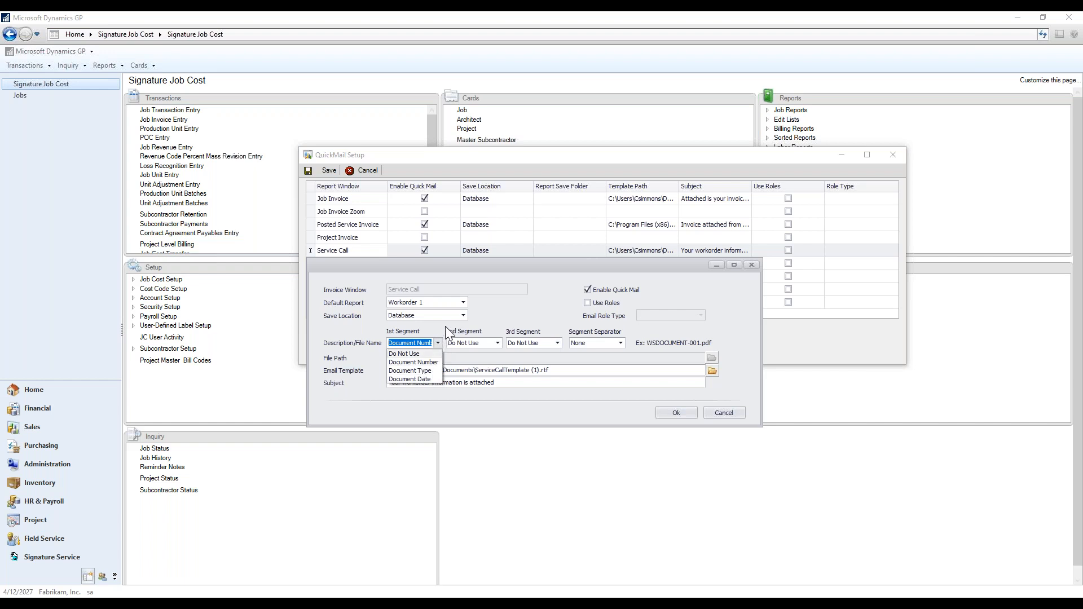
click(442, 337)
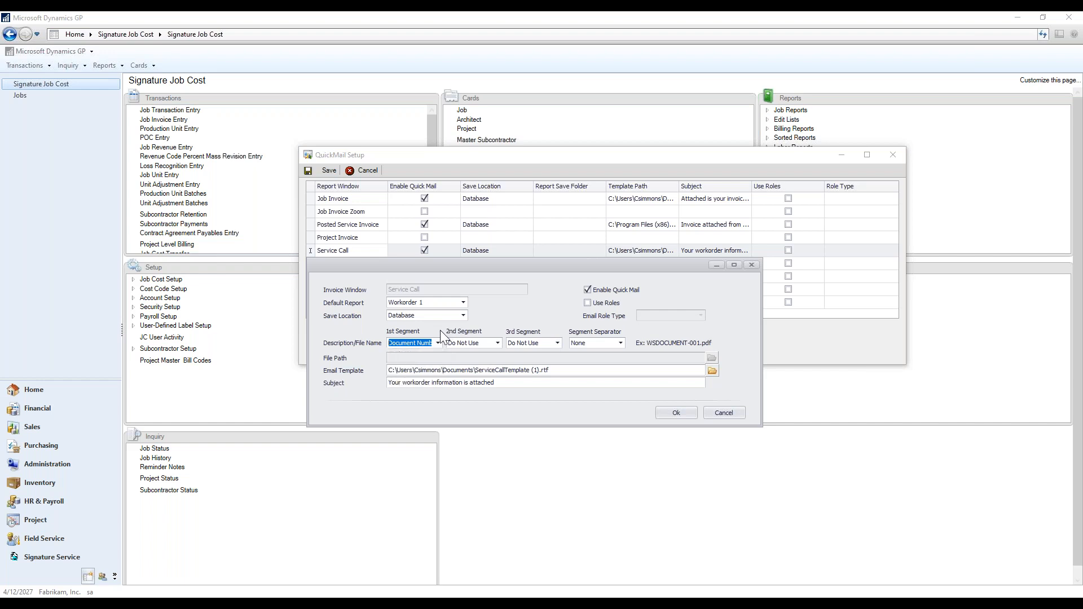
click(621, 343)
click(621, 343)
click(675, 413)
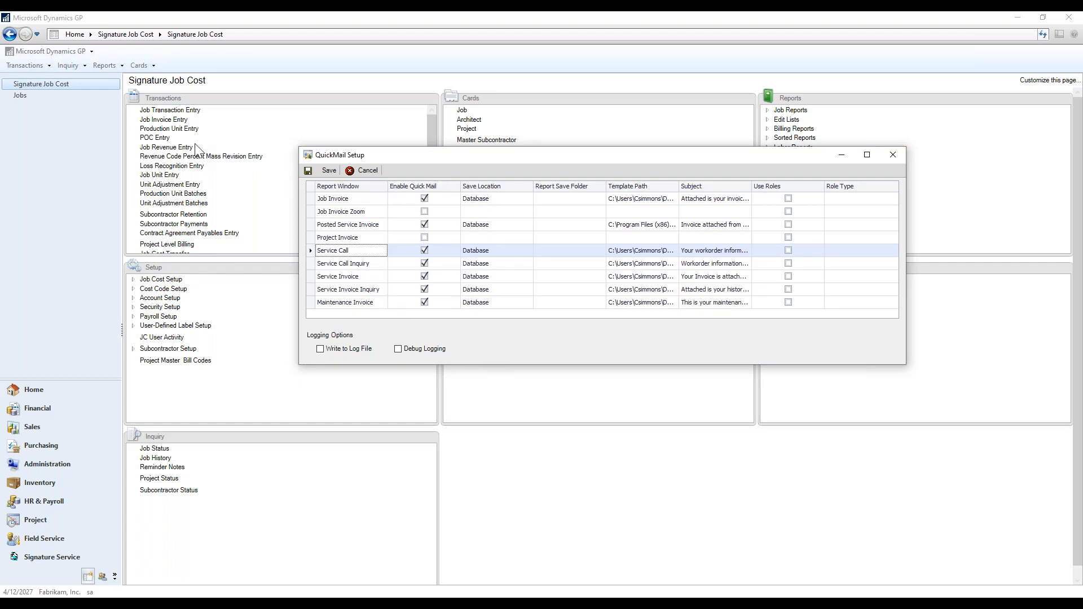
Close QuickMail Setup, discarding changes, and head into Tools > Setup > wsTOOLS > Quick Mail.
click(893, 155)
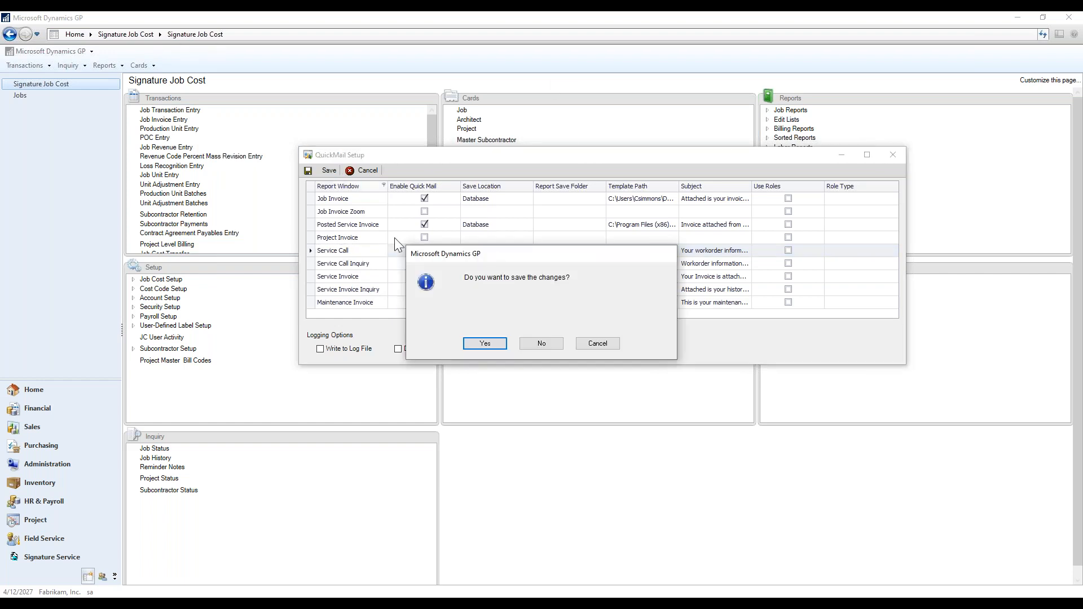
click(537, 343)
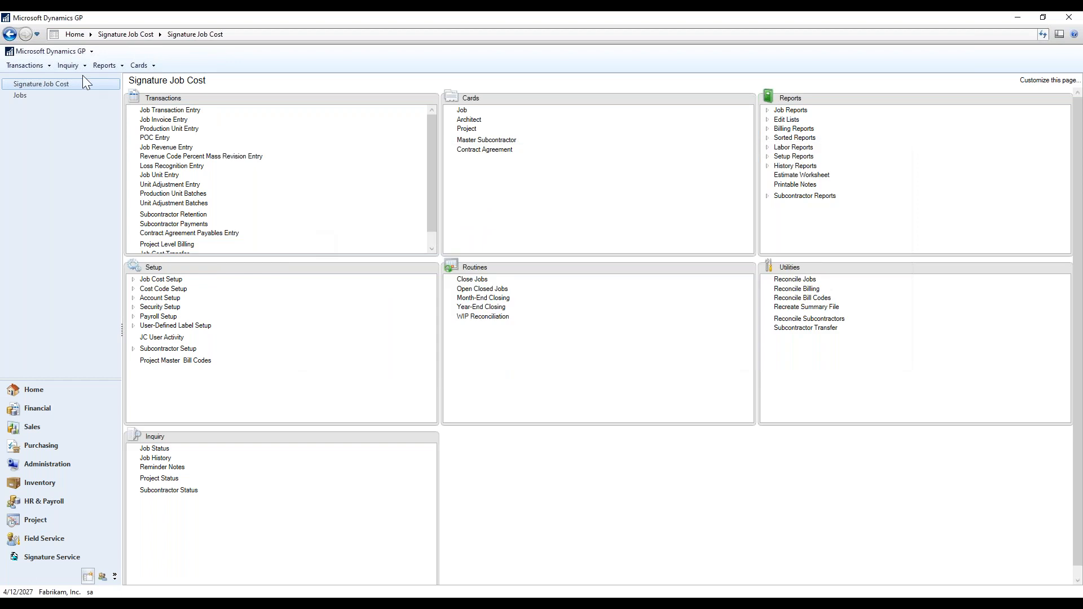
click(59, 53)
mouse_move(117, 105)
mouse_move(169, 106)
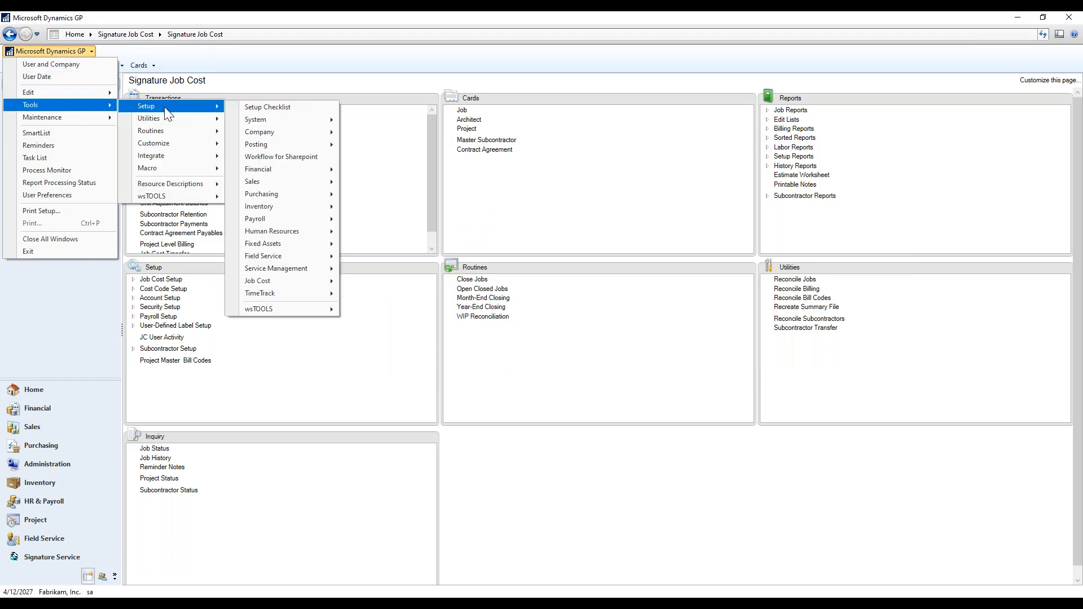
Open Customer Location Setup, load a customer, and step through its FARGO, MAIN OFFICE and WAREHOUSE addresses.
mouse_move(316, 308)
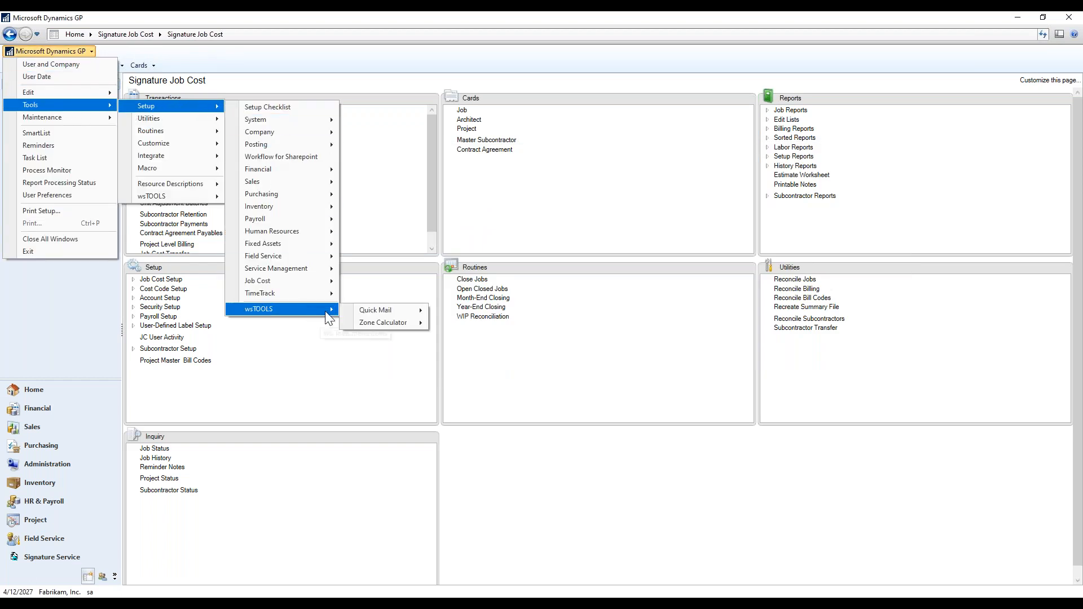
mouse_move(422, 311)
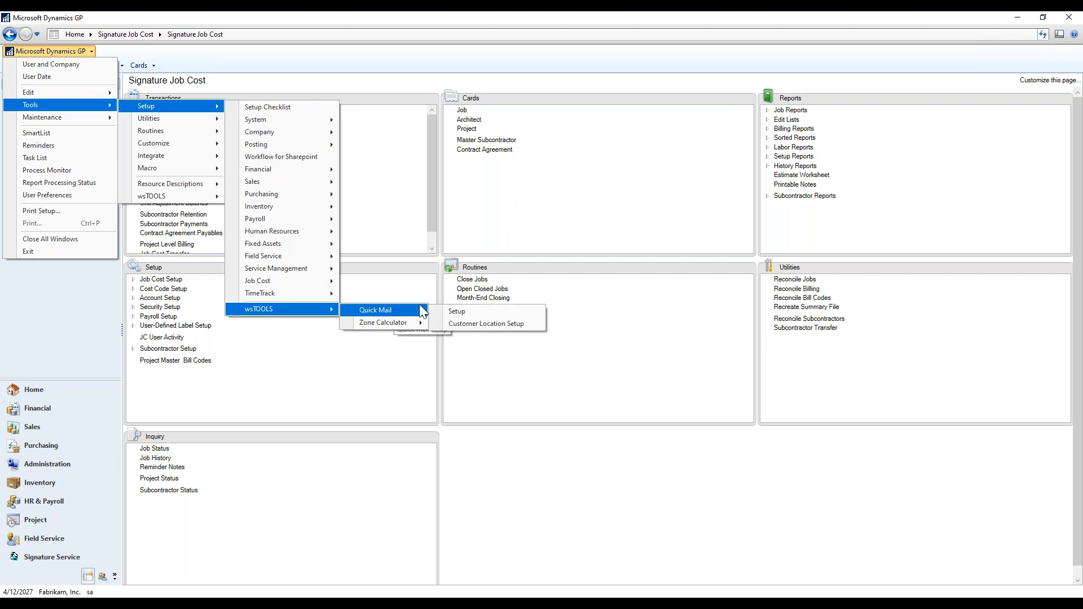
click(479, 324)
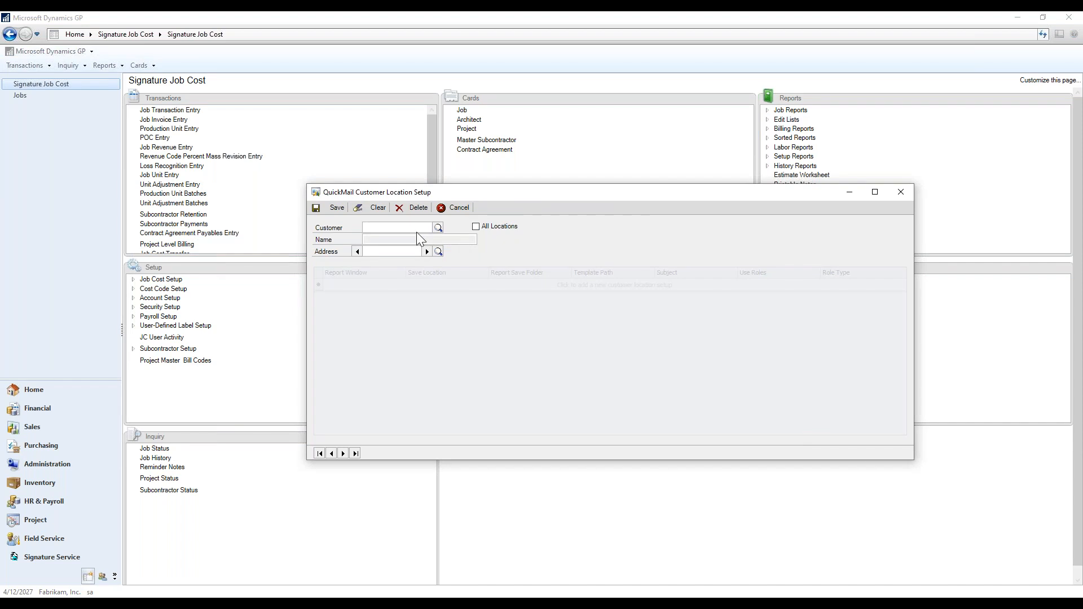
text(205)
key(Tab)
click(427, 252)
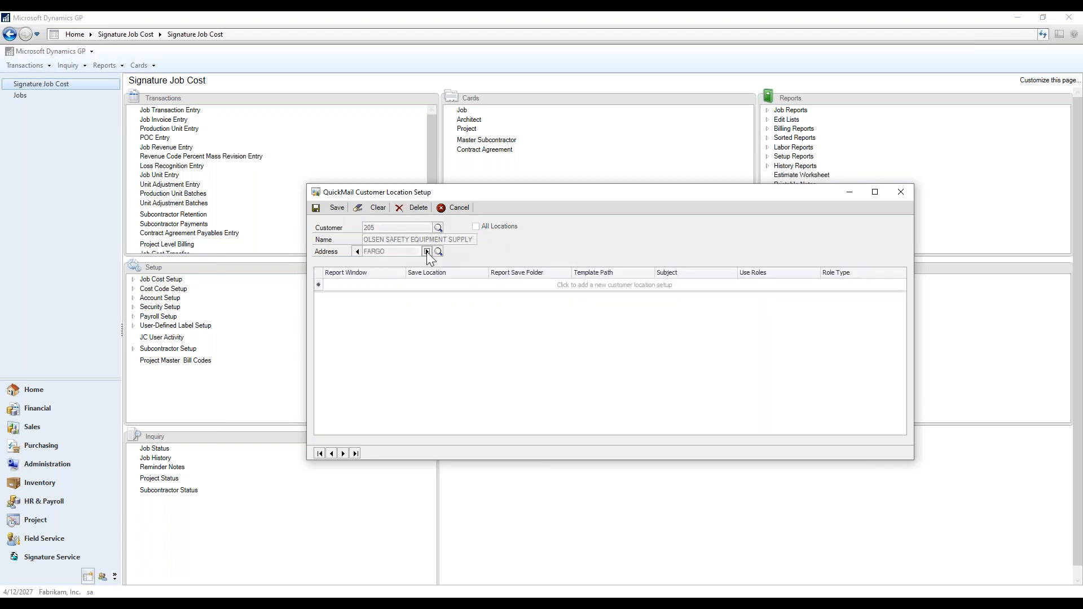
click(427, 251)
click(427, 251)
Clear the fields, load a different customer, and advance to its WAREHOUSE address.
click(374, 209)
click(376, 227)
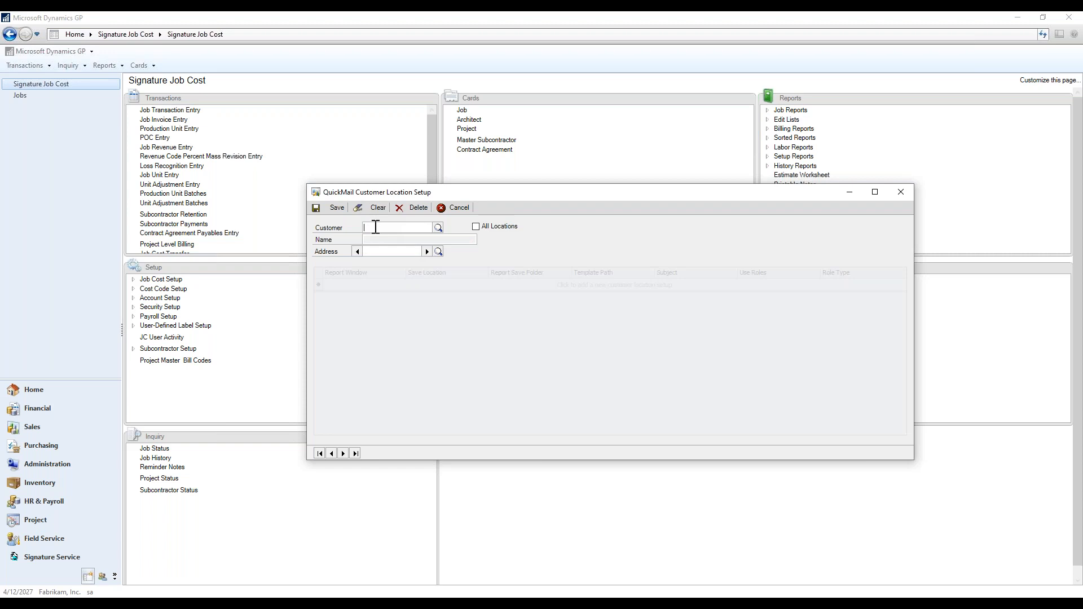
text(203)
key(Tab)
click(428, 250)
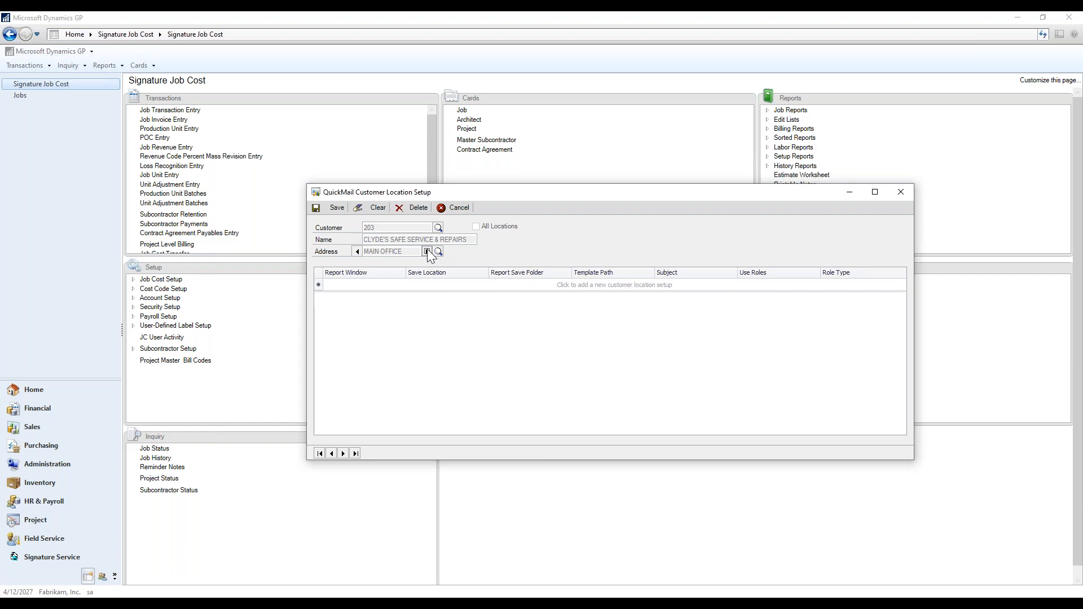
click(427, 250)
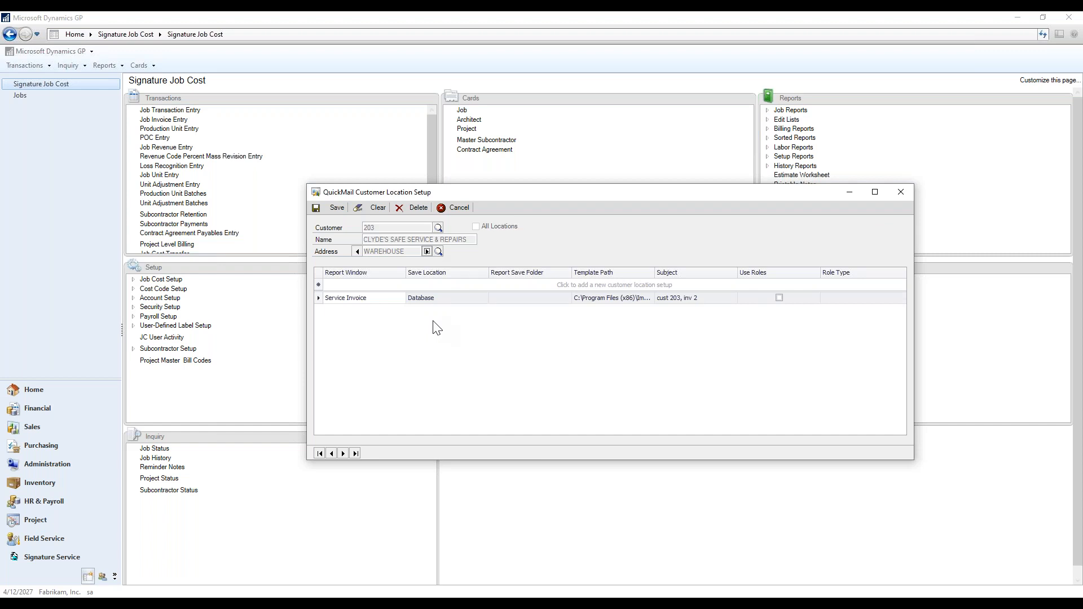
Open the WAREHOUSE Service Invoice override details, review them, and accept with Ok.
click(320, 300)
double_click(320, 299)
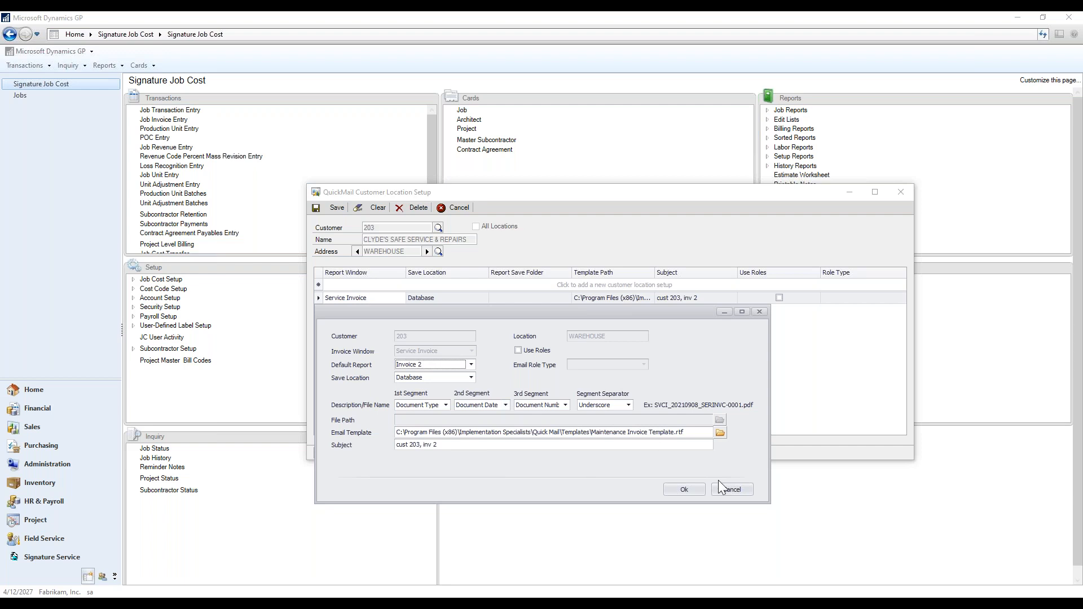
click(695, 492)
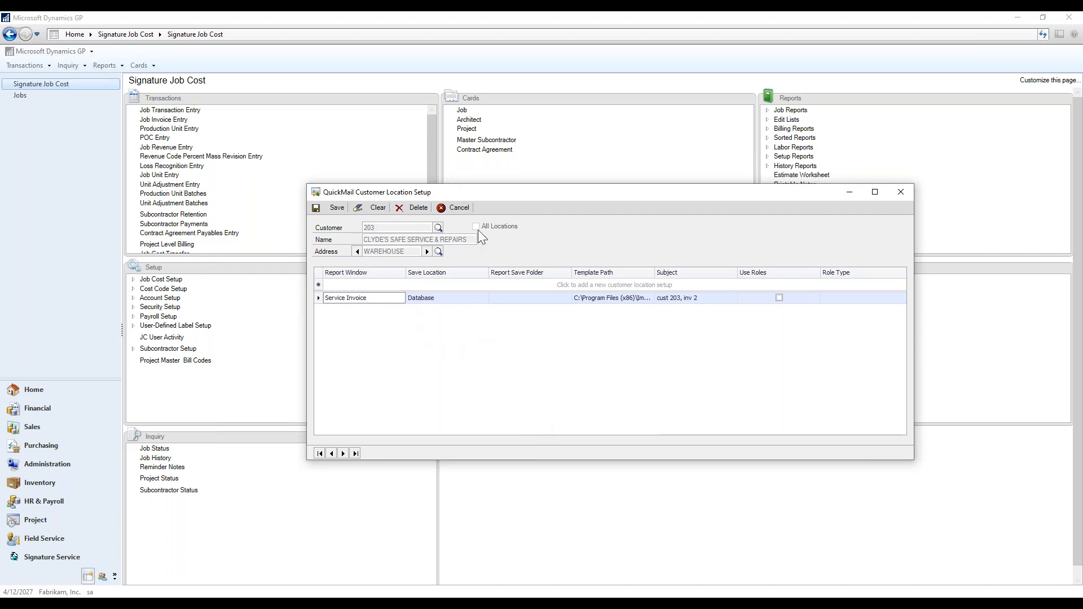
Close QuickMail Customer Location Setup and return to the Demo QuickMail slide show.
click(902, 193)
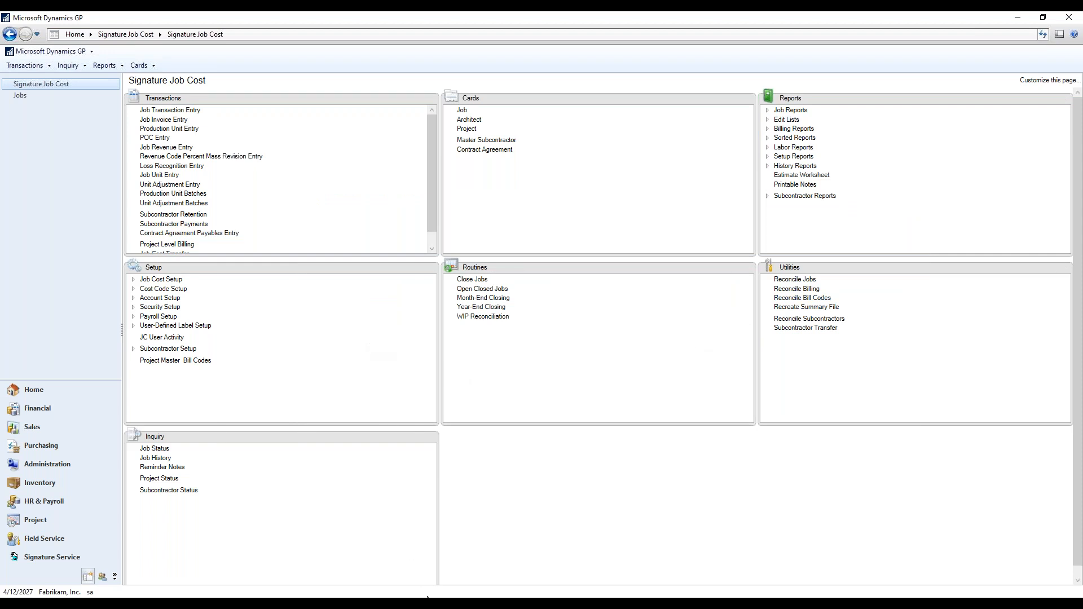
mouse_move(427, 598)
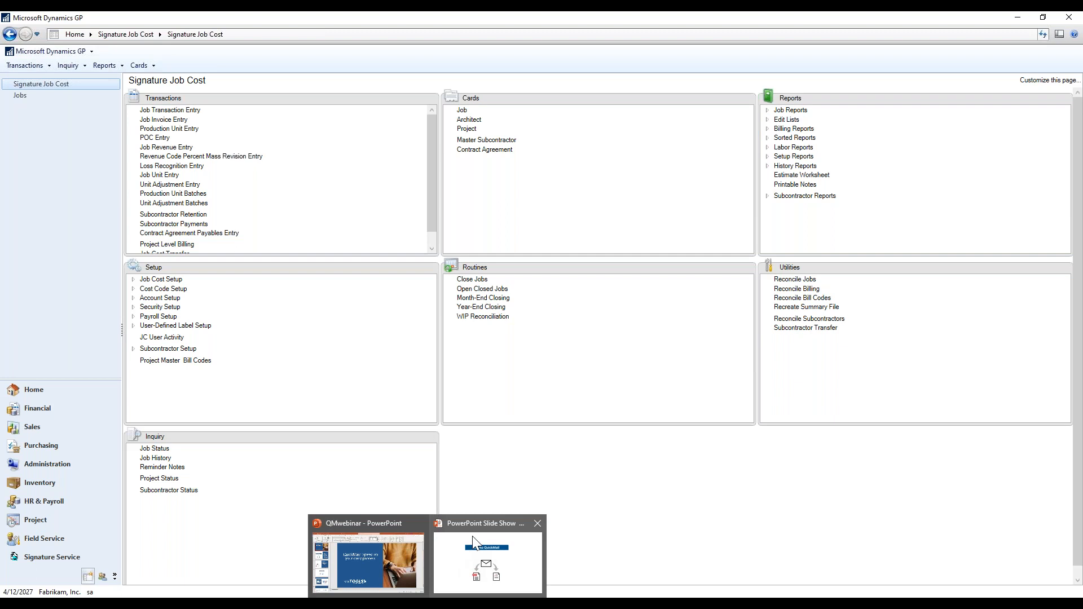
click(488, 558)
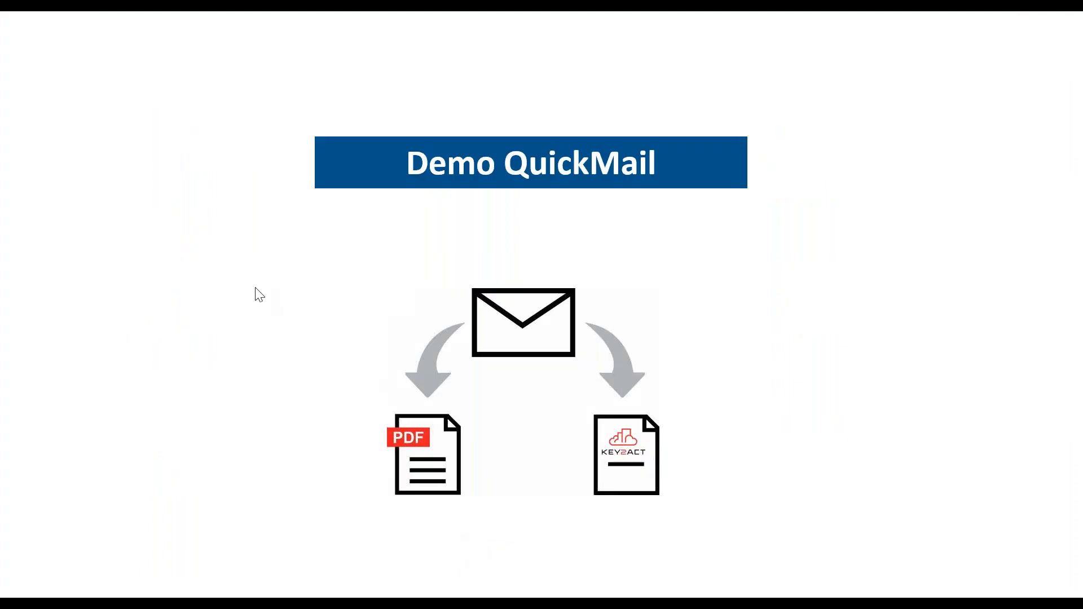